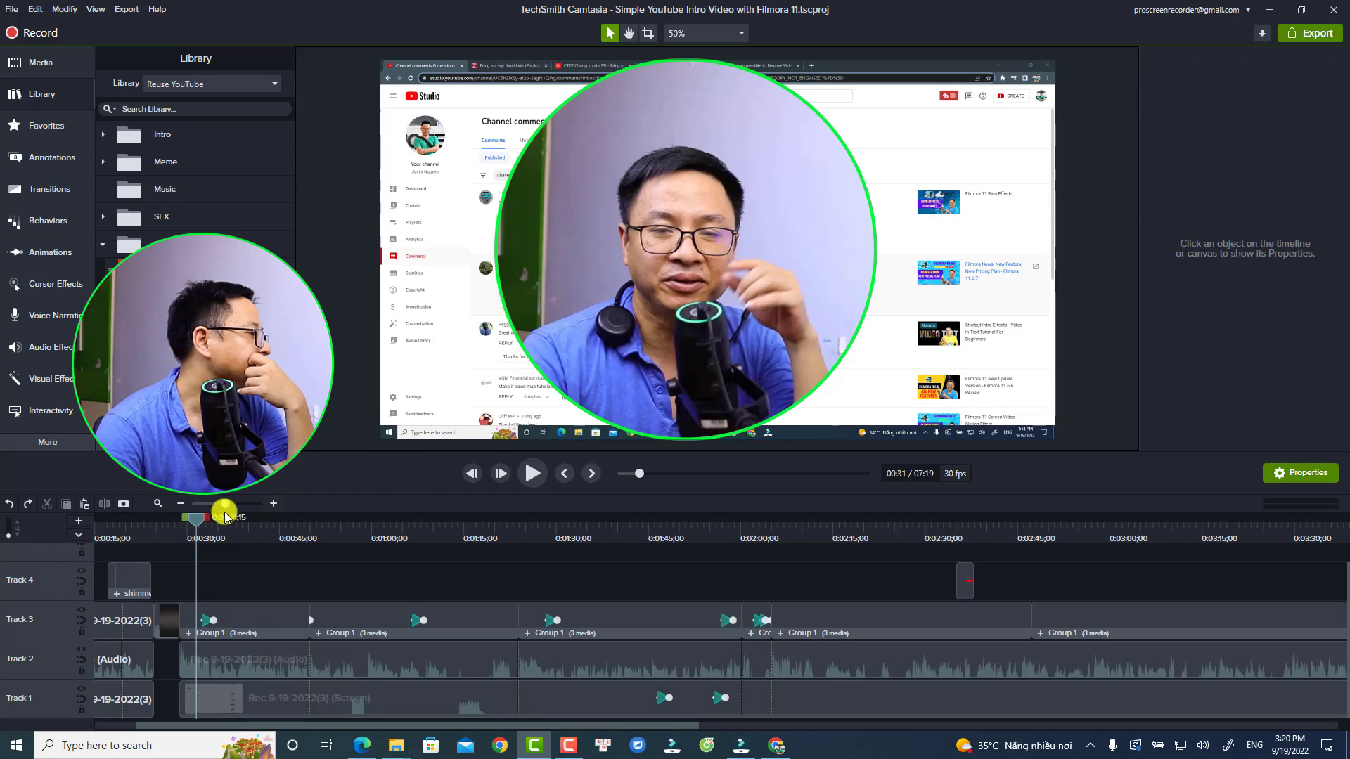
Delete all existing clips from the timeline to start over.
mouse_move(200, 520)
mouse_down()
mouse_move(234, 529)
mouse_move(187, 528)
mouse_move(232, 526)
mouse_move(193, 531)
mouse_move(214, 533)
mouse_up()
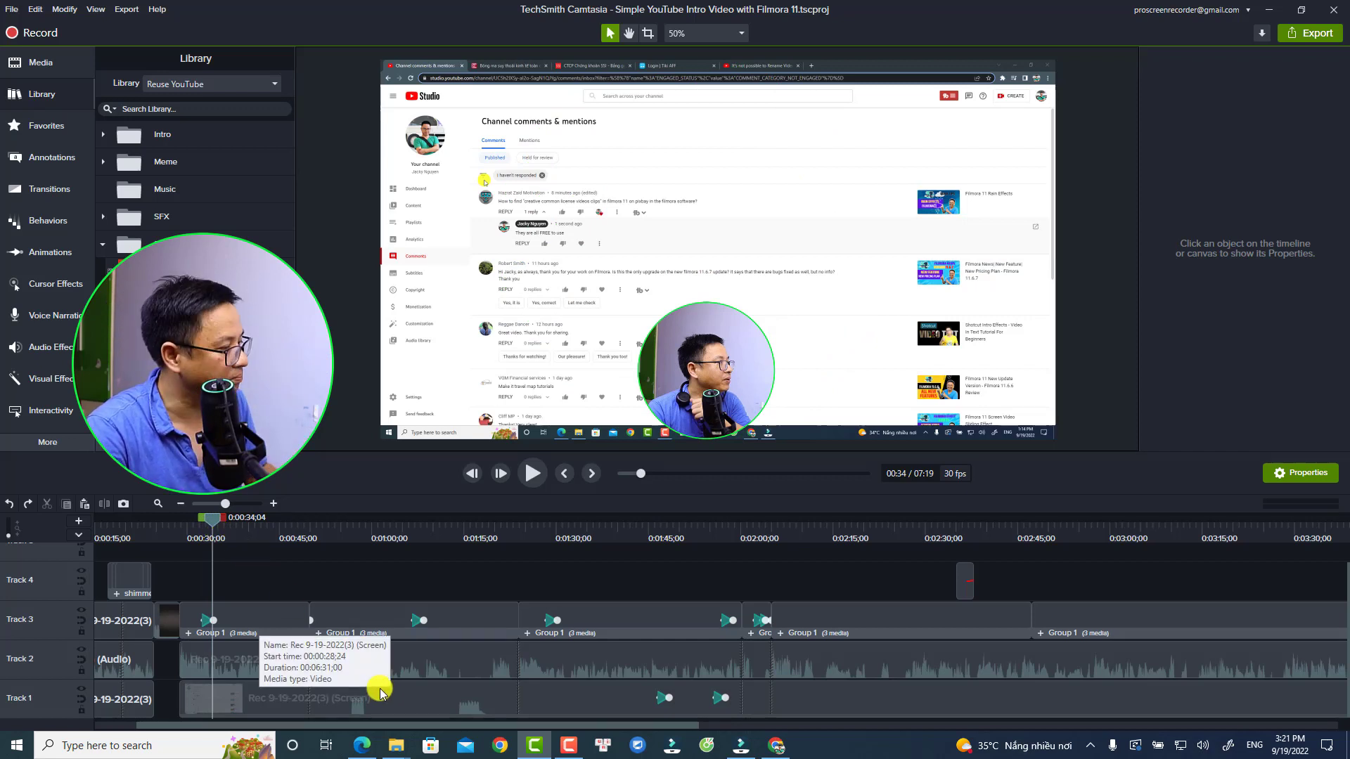
key(ctrl+a)
key(Delete)
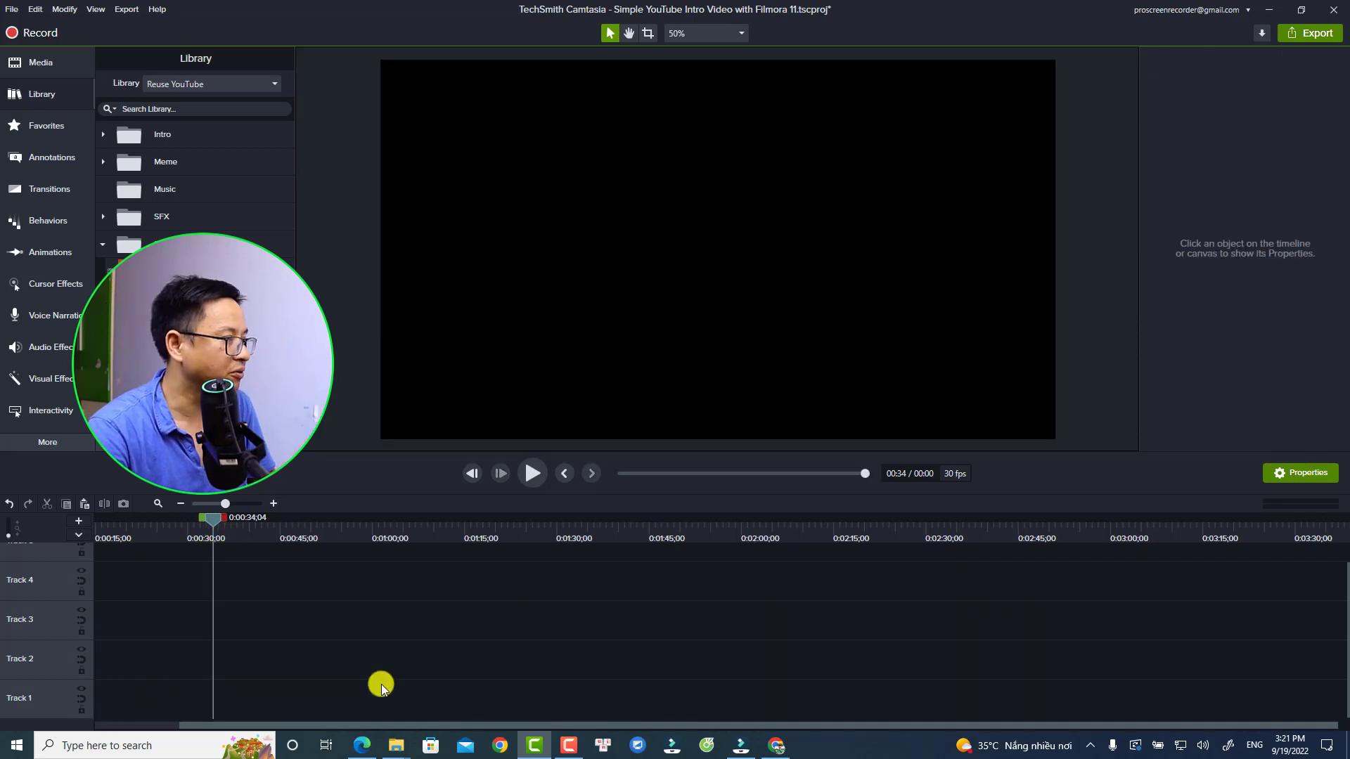
Add the Rec 9-19-2022(3)(1) recording from the Media Bin to the timeline.
click(42, 64)
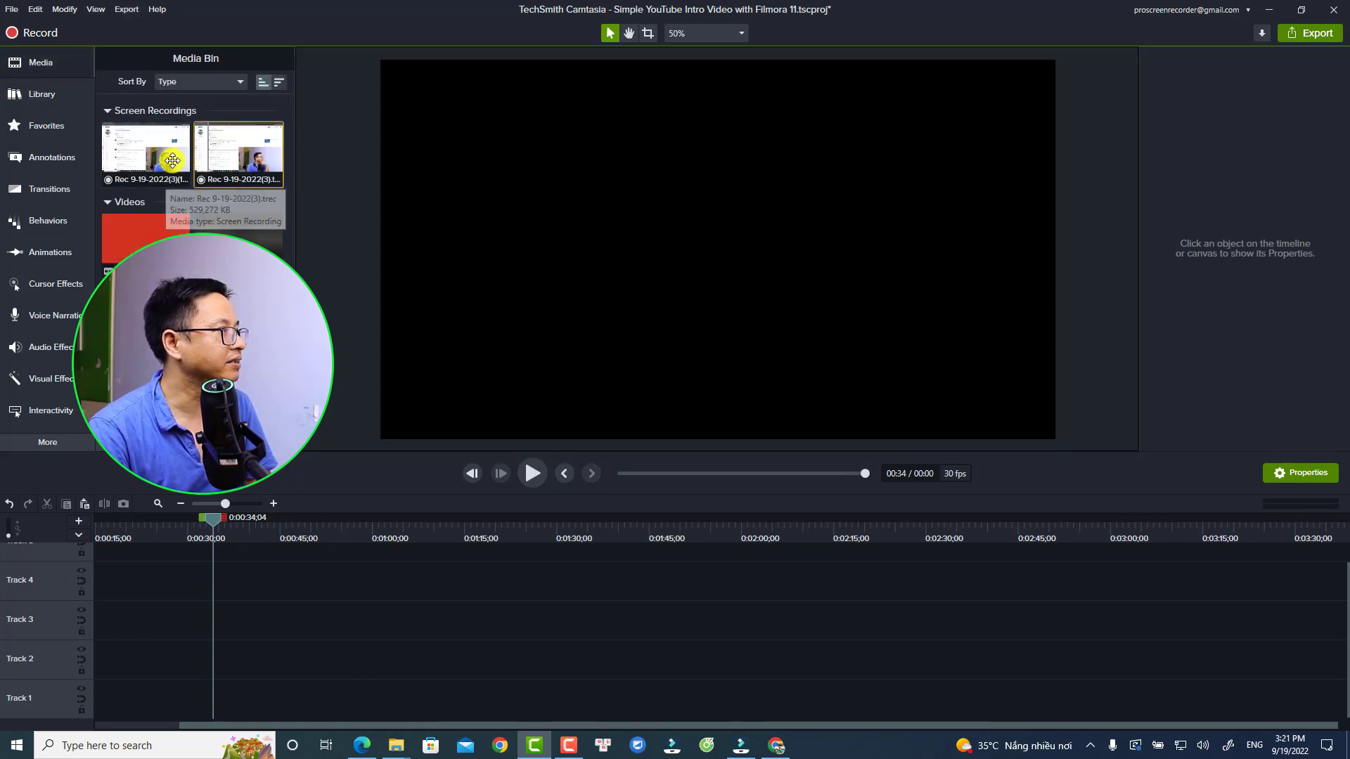
click(163, 160)
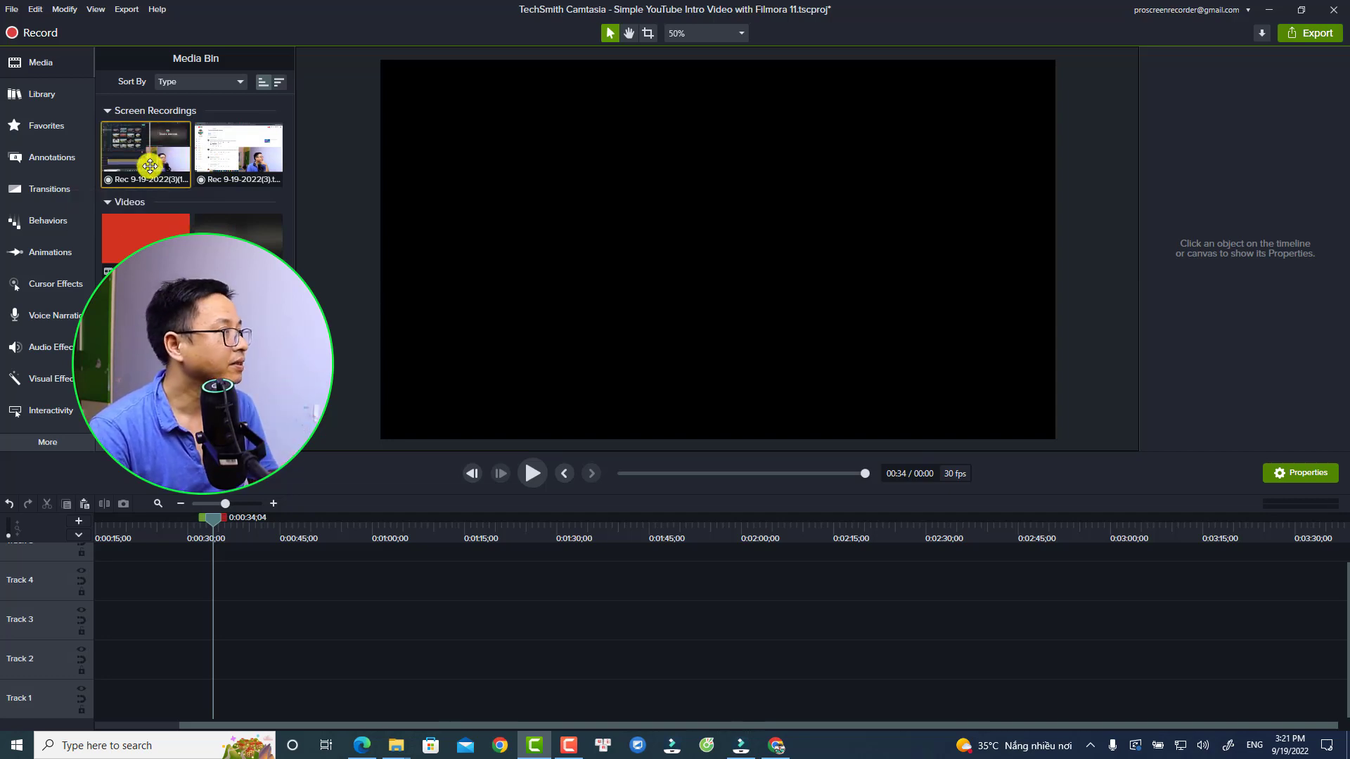
drag(149, 166, 83, 652)
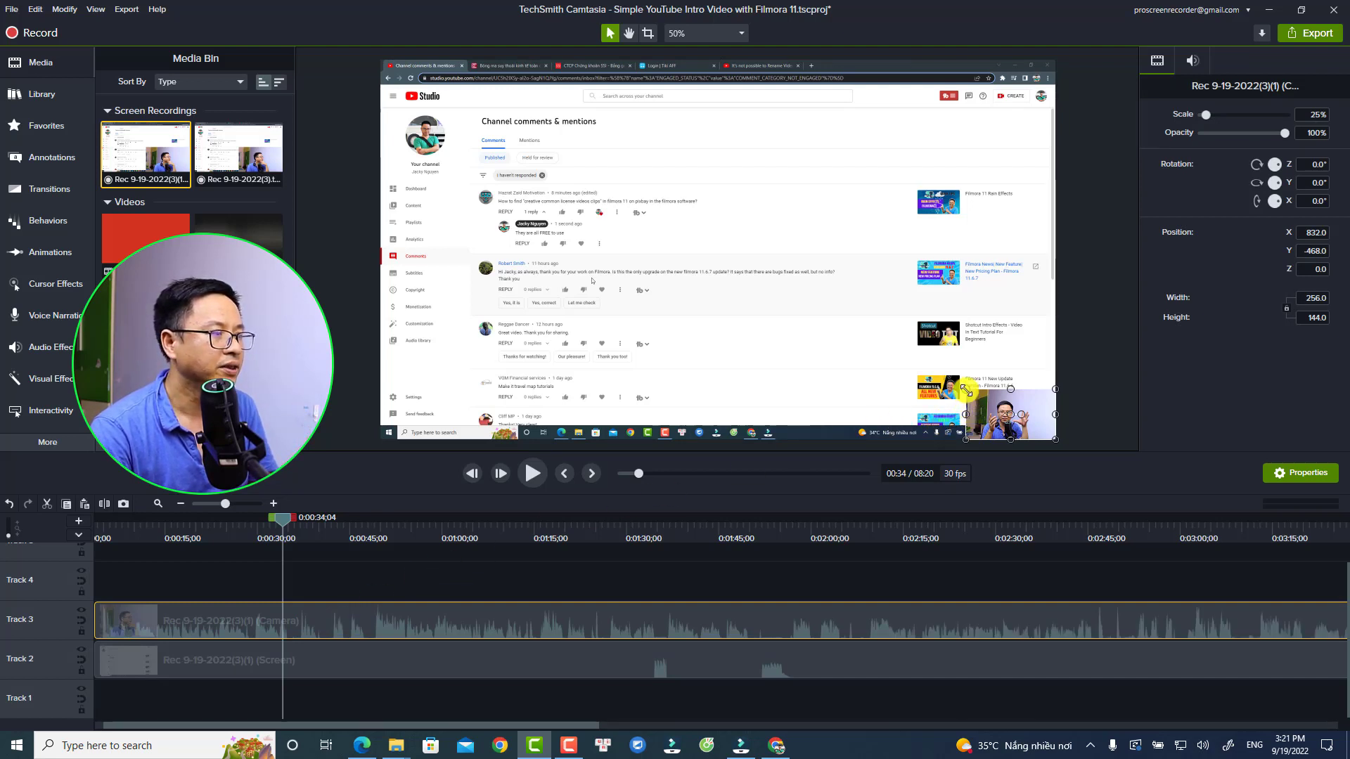
Enlarge the camera video to fill the canvas and preview the footage.
drag(967, 391, 380, 157)
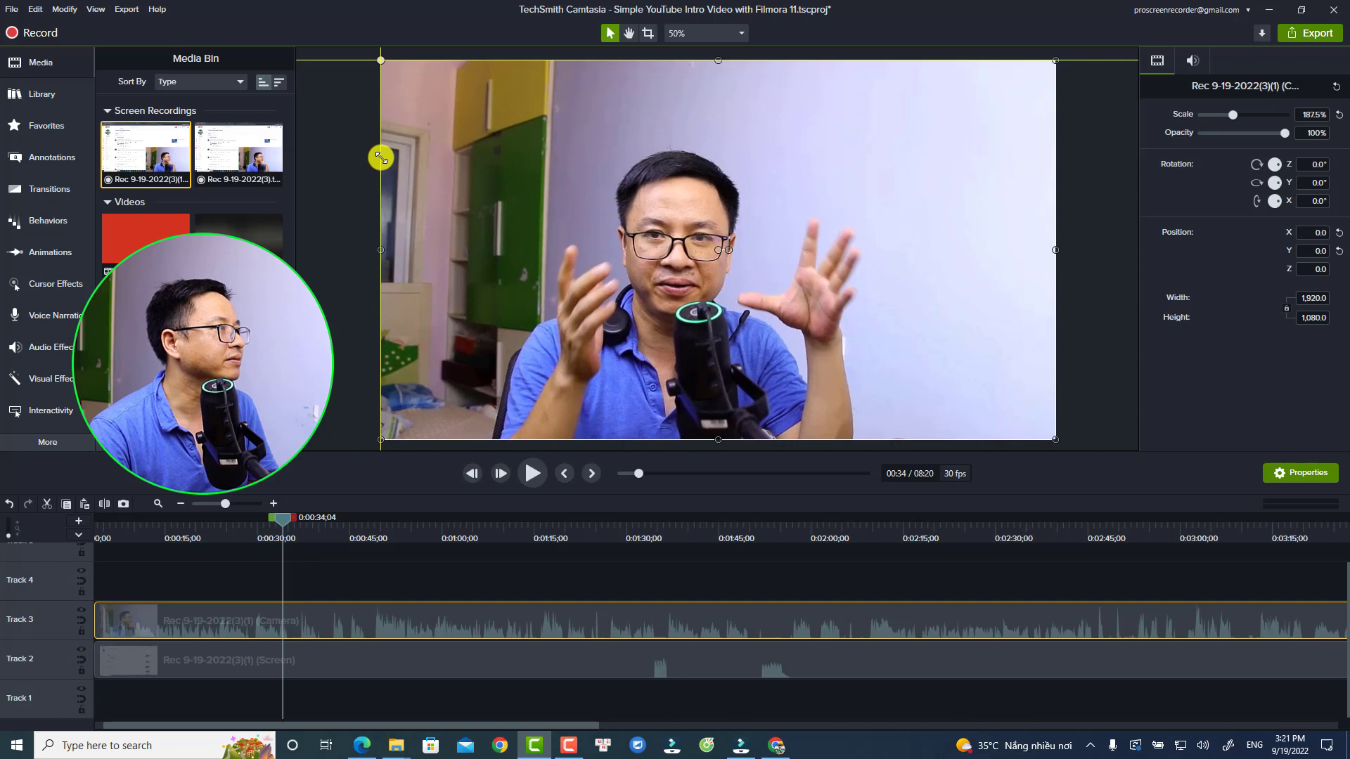
click(169, 538)
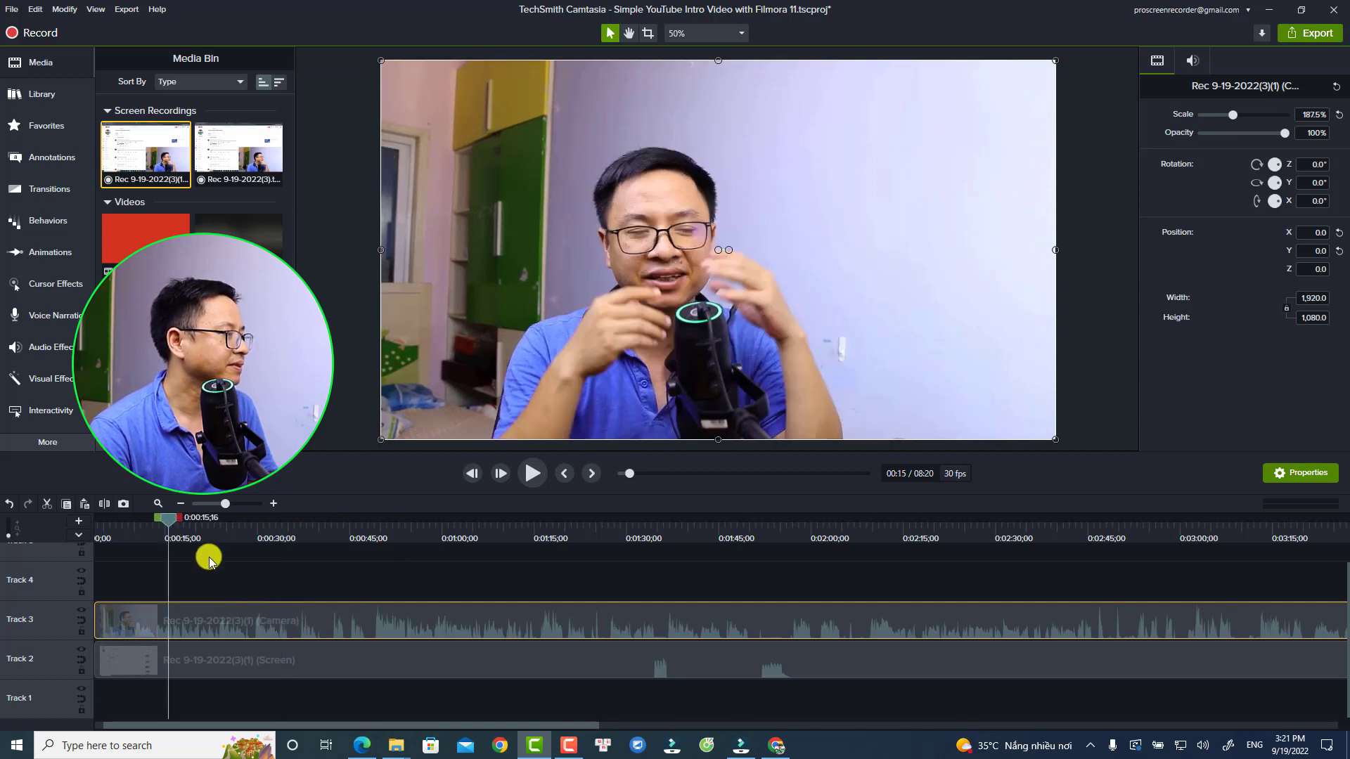
key(space)
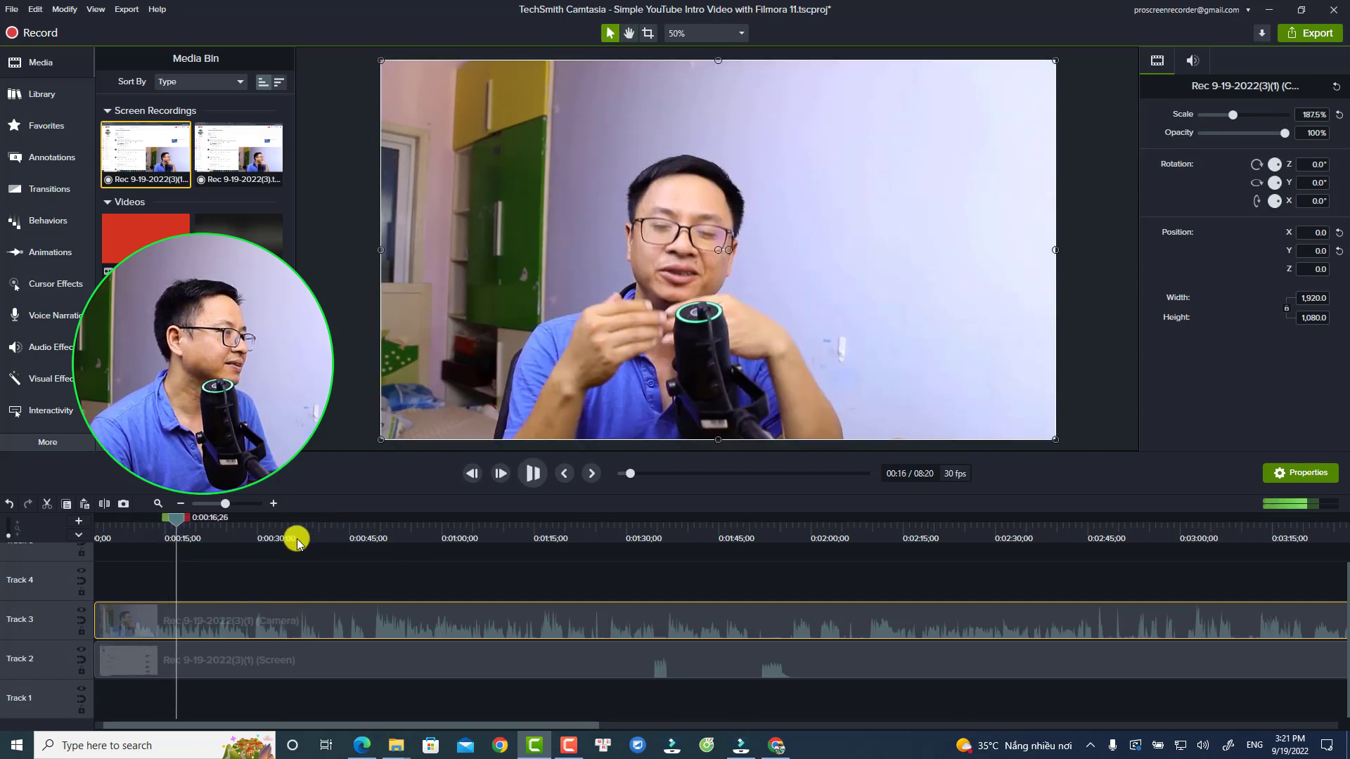
Split both Camera and Screen clips at 0:00:35;27 and select the right-hand pieces.
click(293, 538)
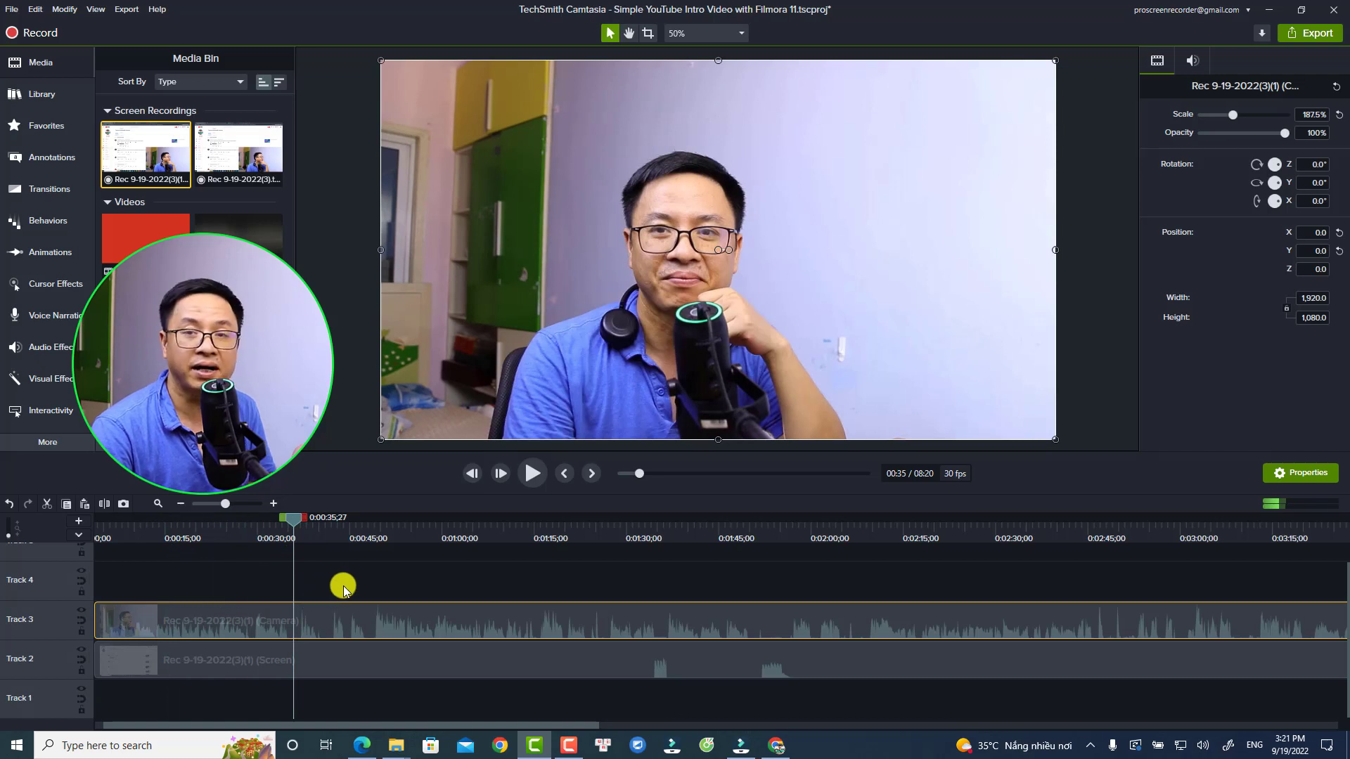
drag(377, 565, 313, 696)
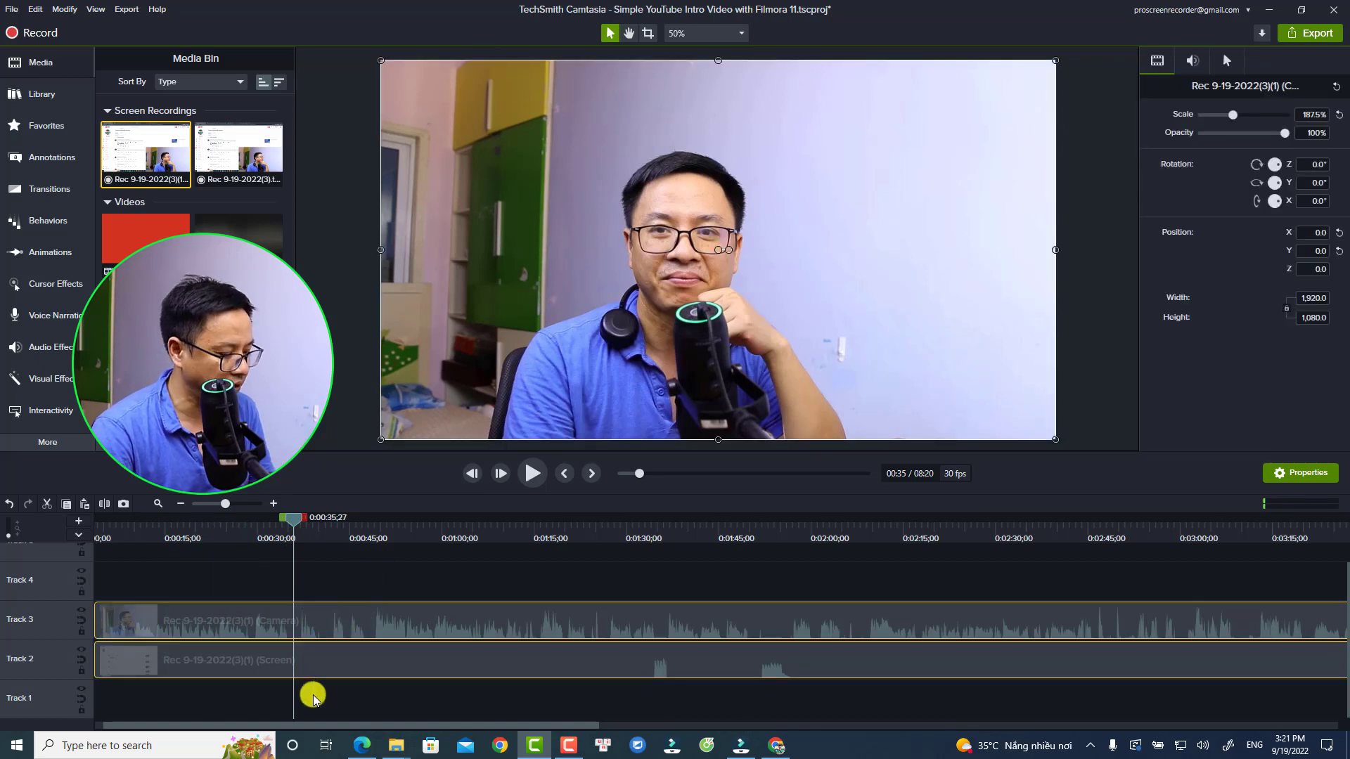
key(s)
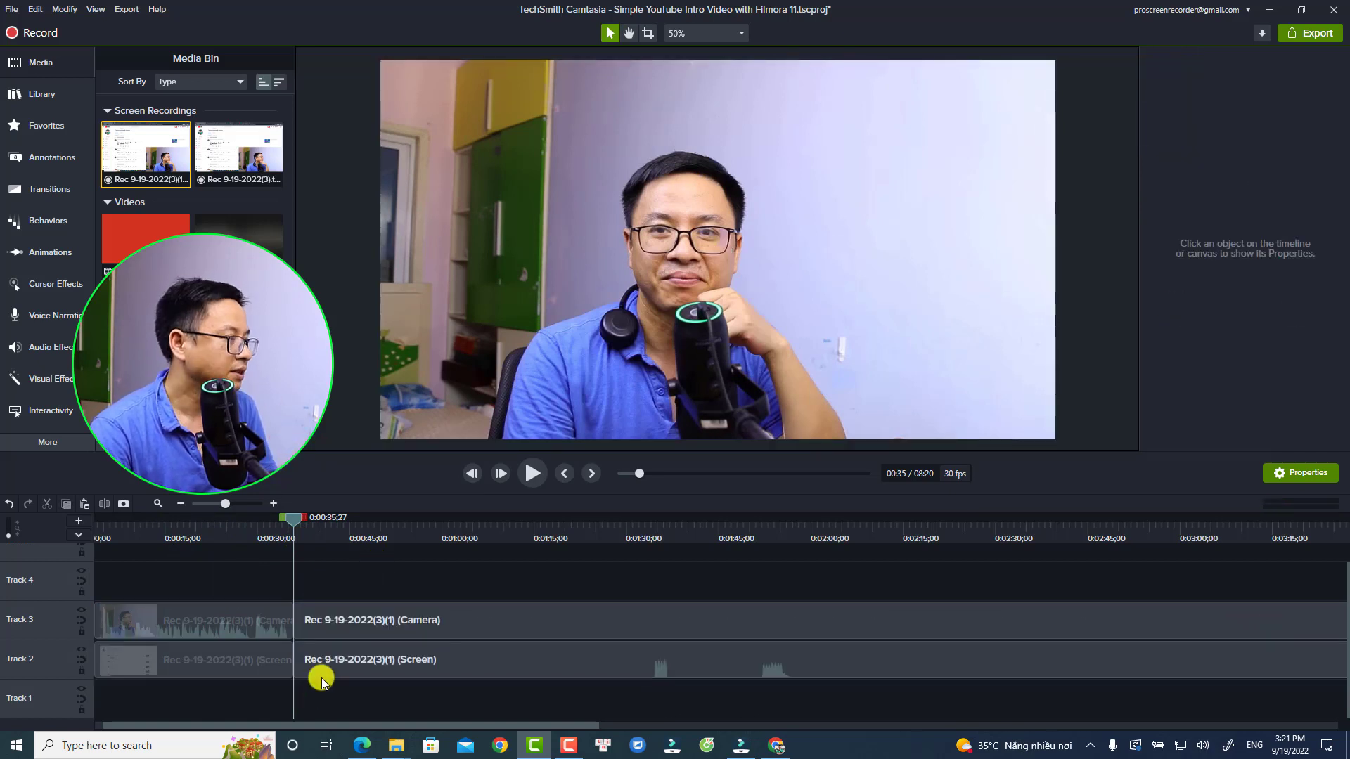
click(353, 622)
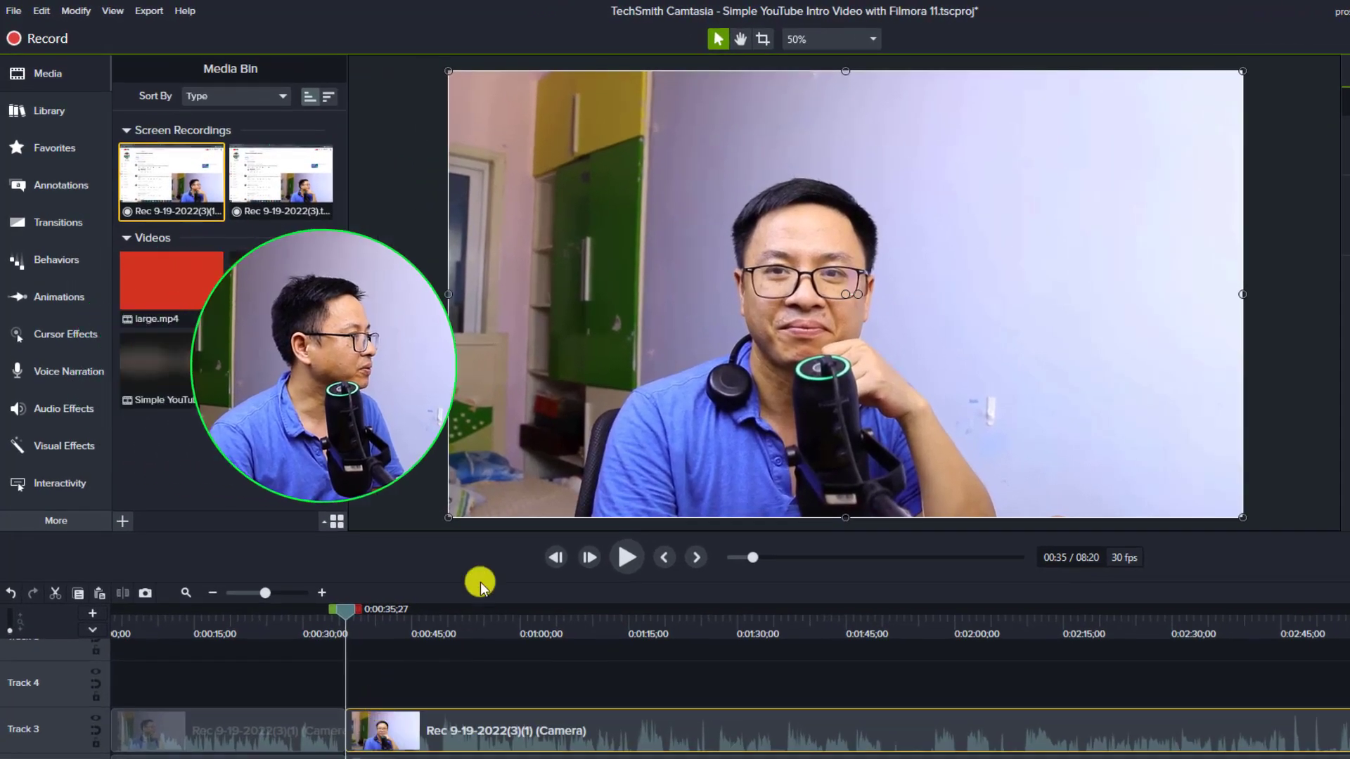
Add the yellow circle from Annotations > Shapes to Track 4.
click(42, 191)
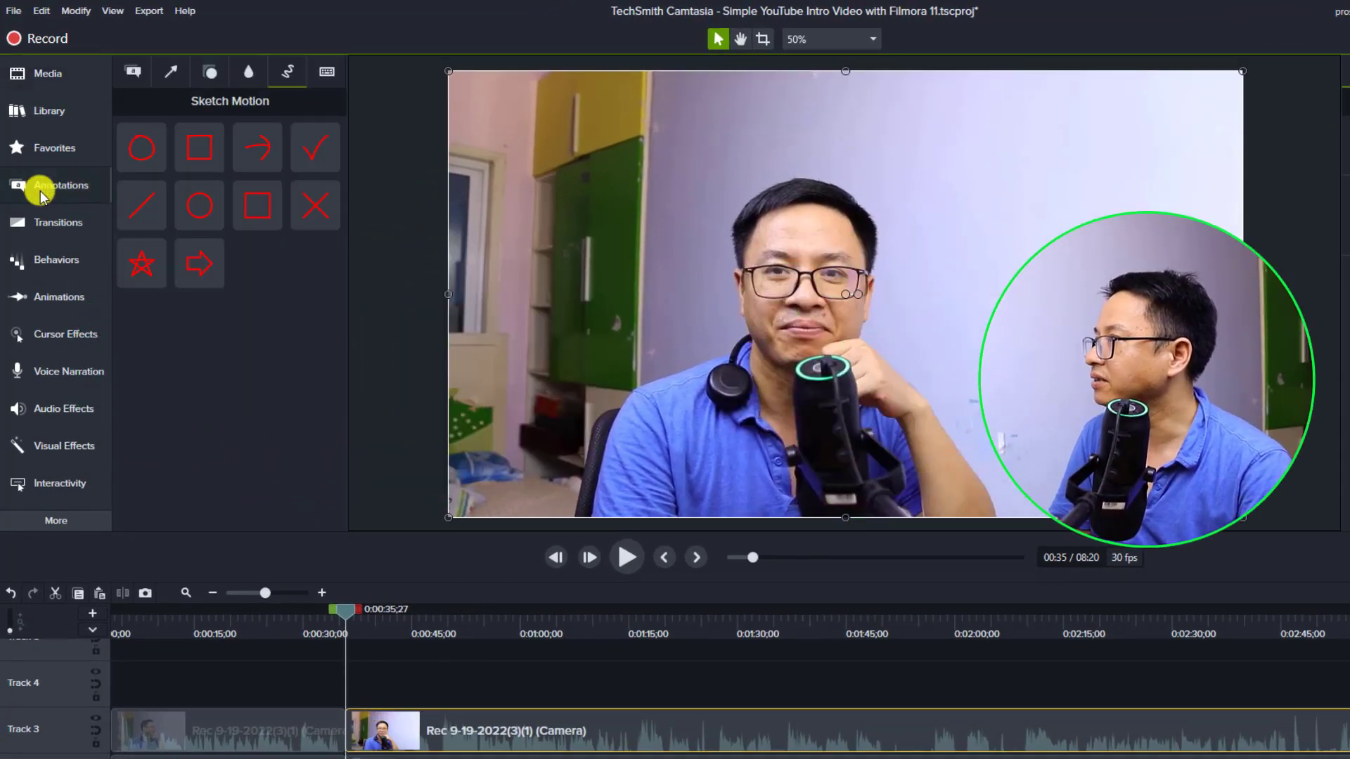
click(213, 73)
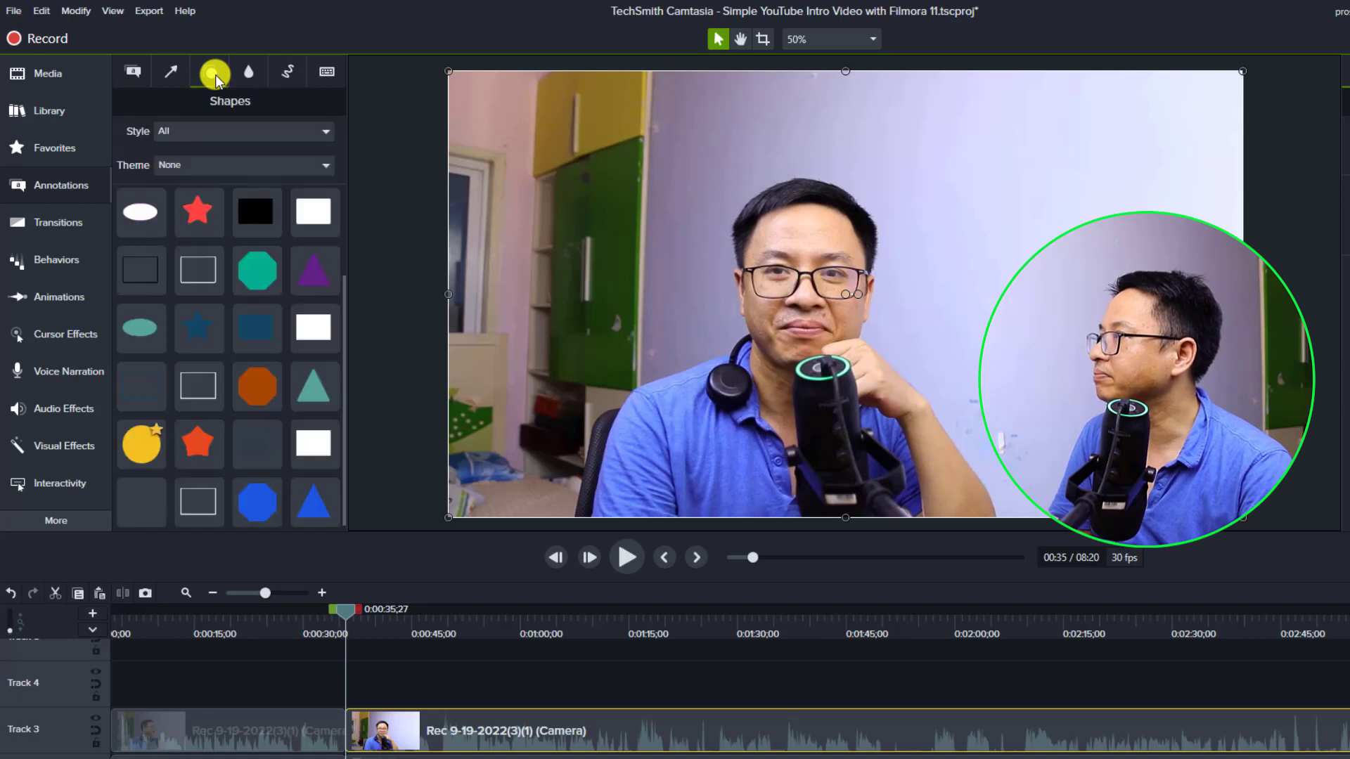
click(201, 132)
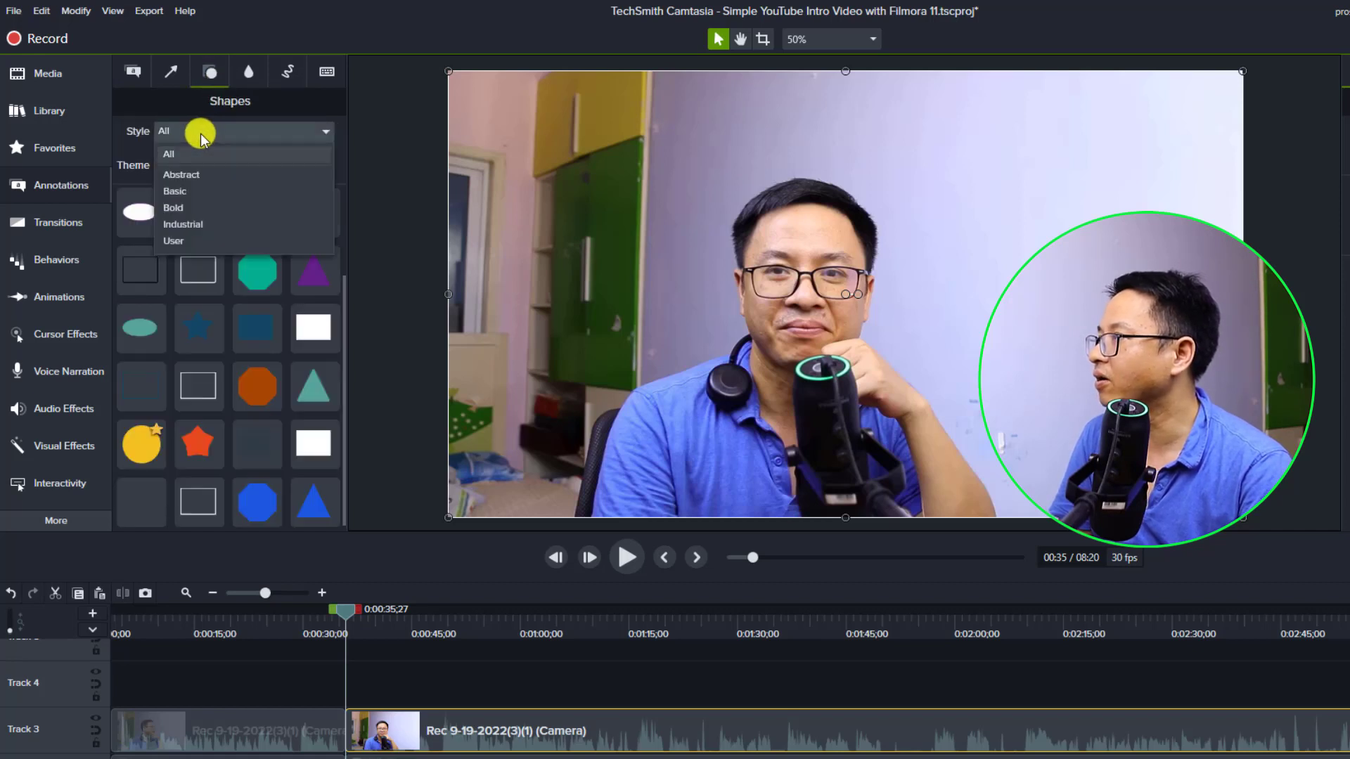
click(180, 145)
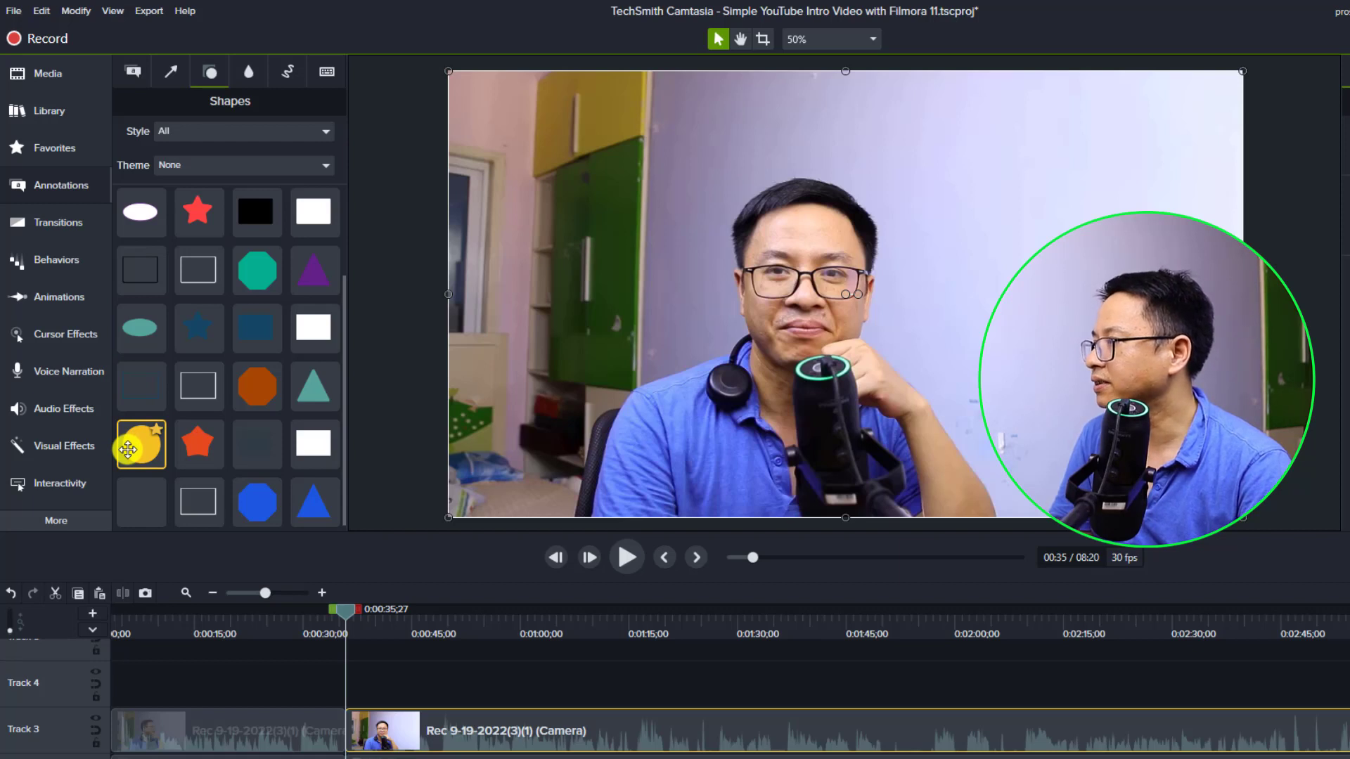
drag(128, 450, 344, 711)
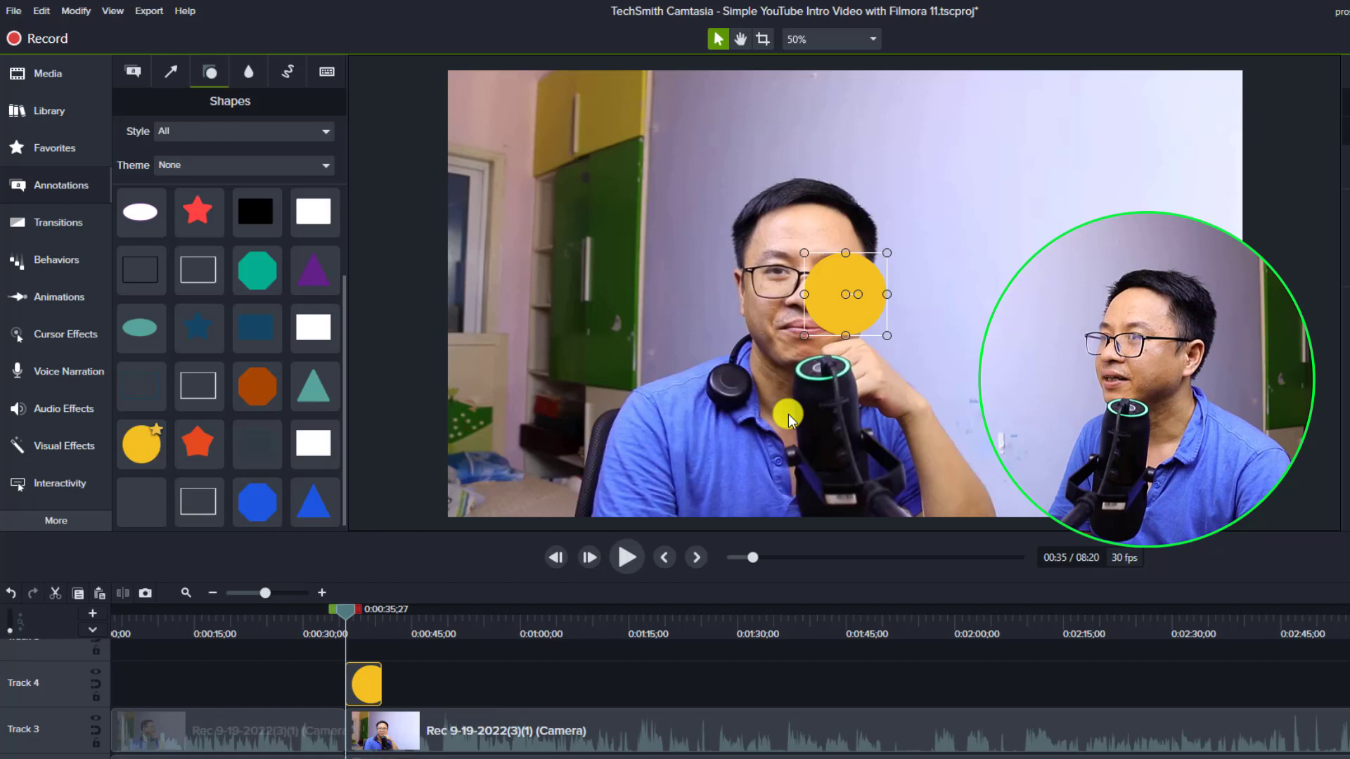
Move the yellow circle to the canvas's top-left and enlarge it to full canvas height.
drag(843, 312, 490, 133)
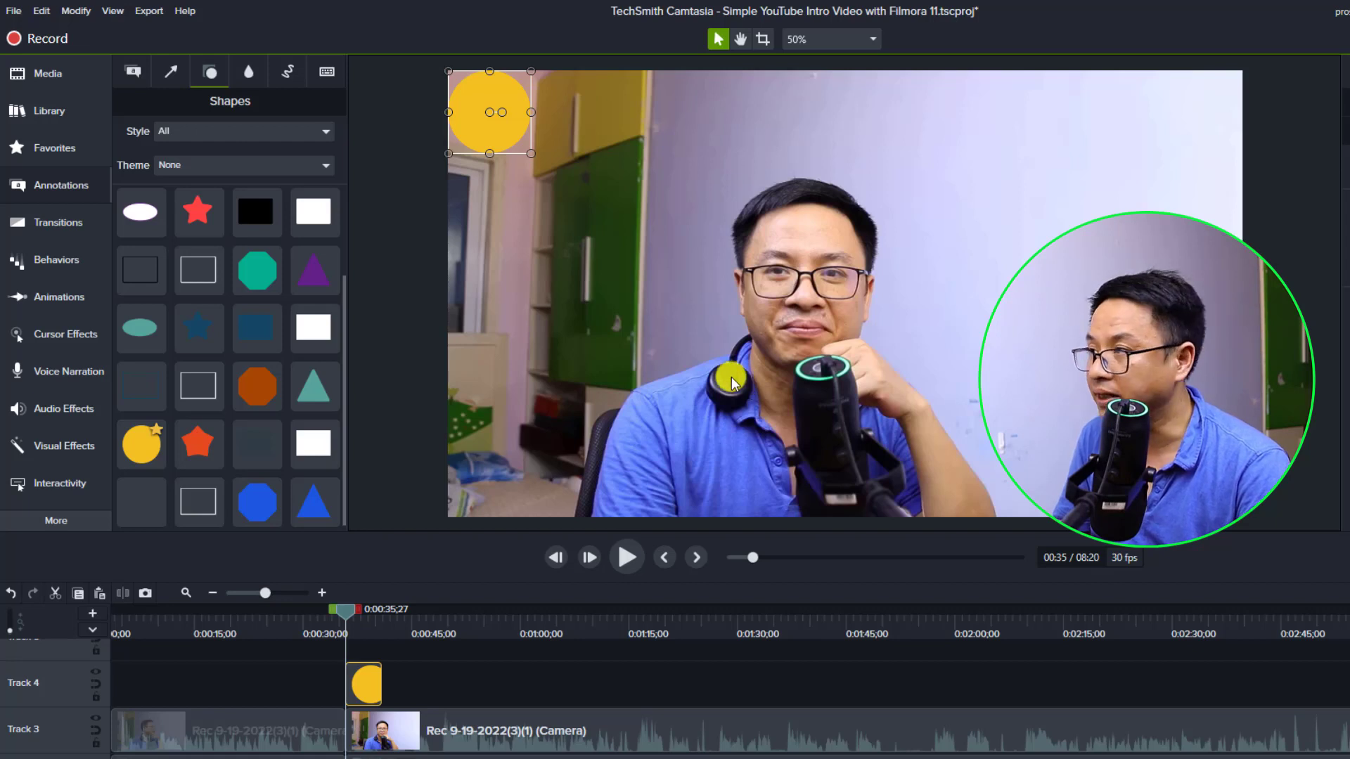
drag(529, 156, 991, 447)
drag(821, 443, 895, 517)
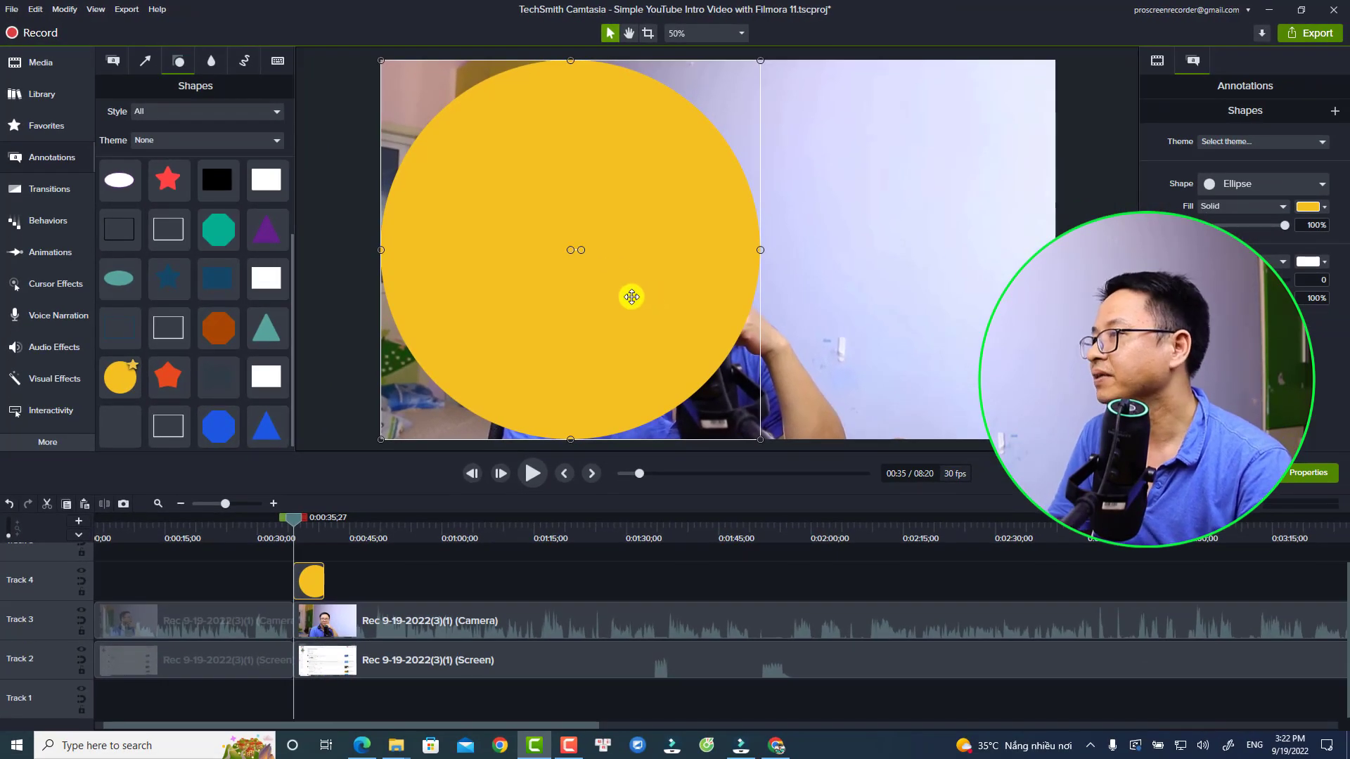
Nudge the circle right and stretch its Shape clip to about 8:00, matching the recording clips.
drag(625, 298, 684, 304)
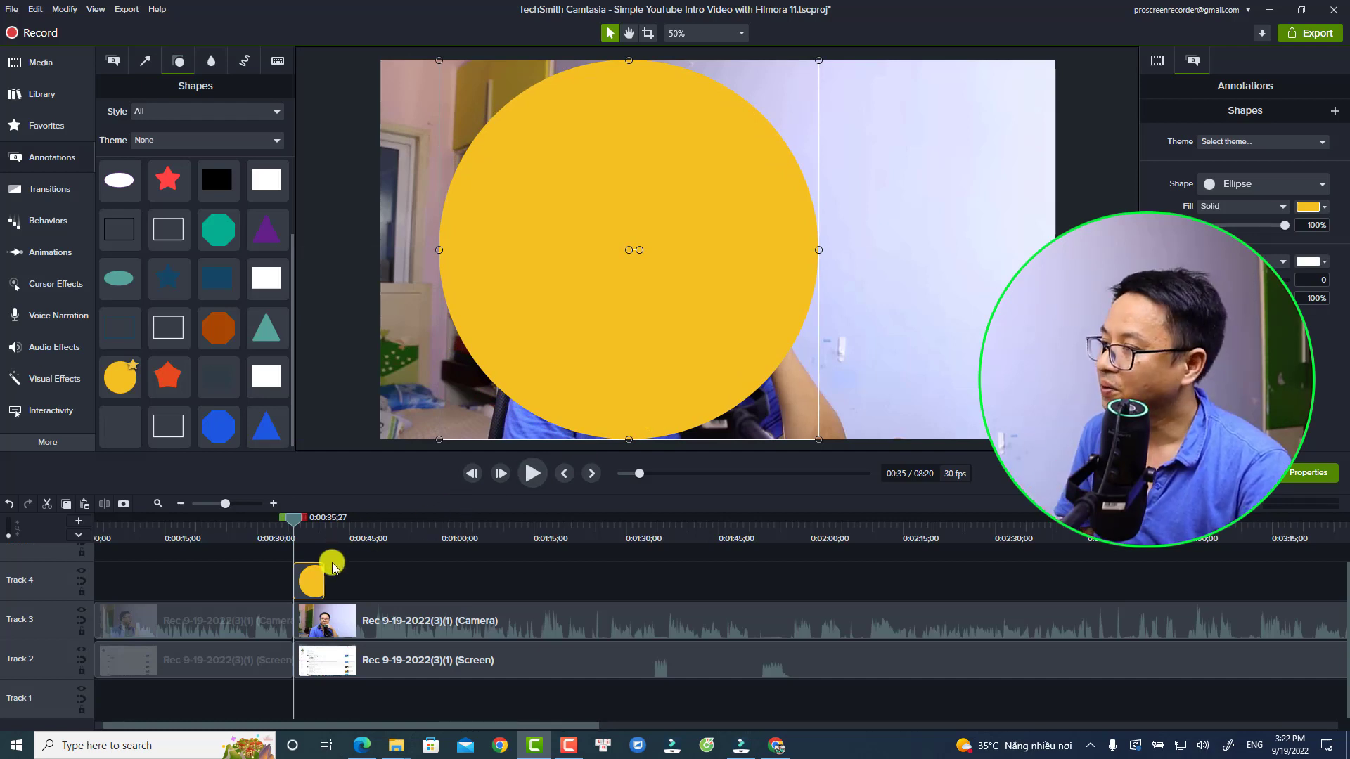
drag(323, 580, 1206, 582)
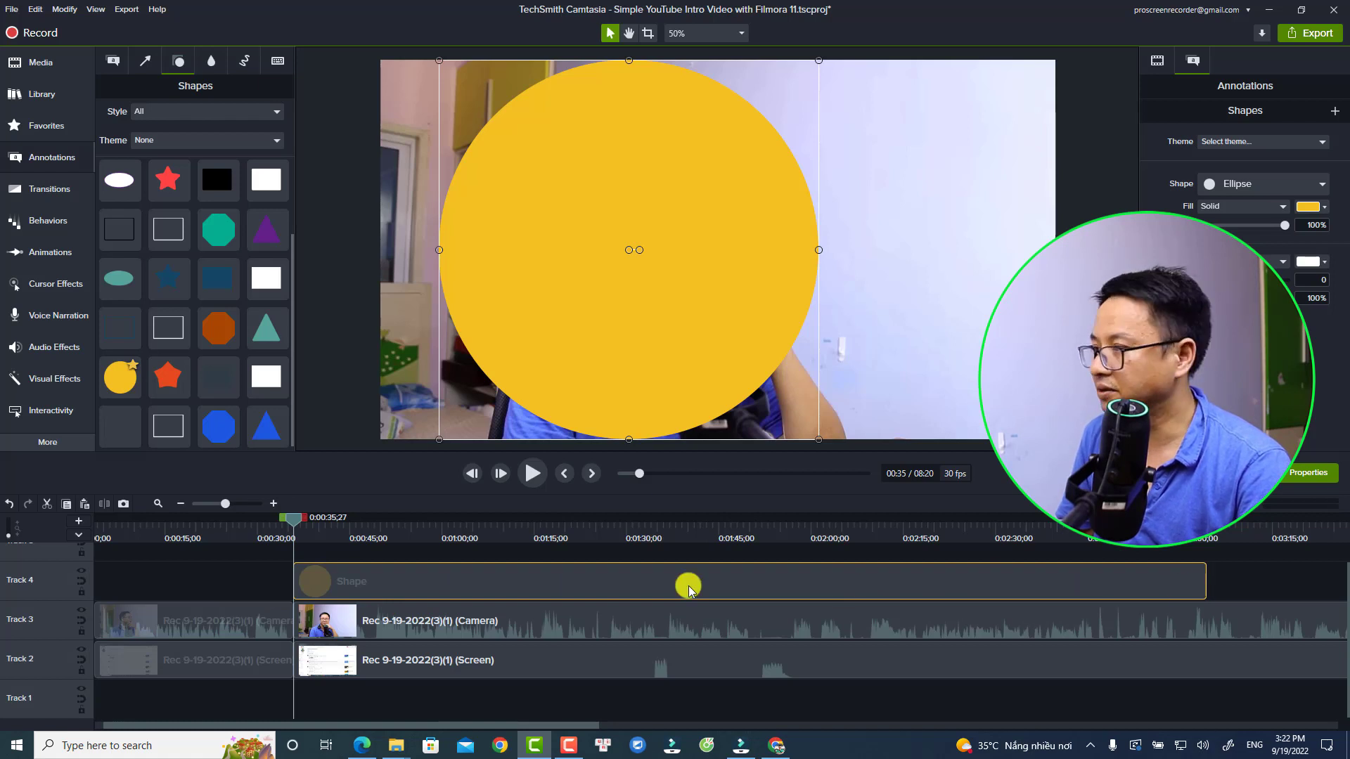
ctrl+scroll(671, 586, down, 4)
drag(349, 583, 791, 584)
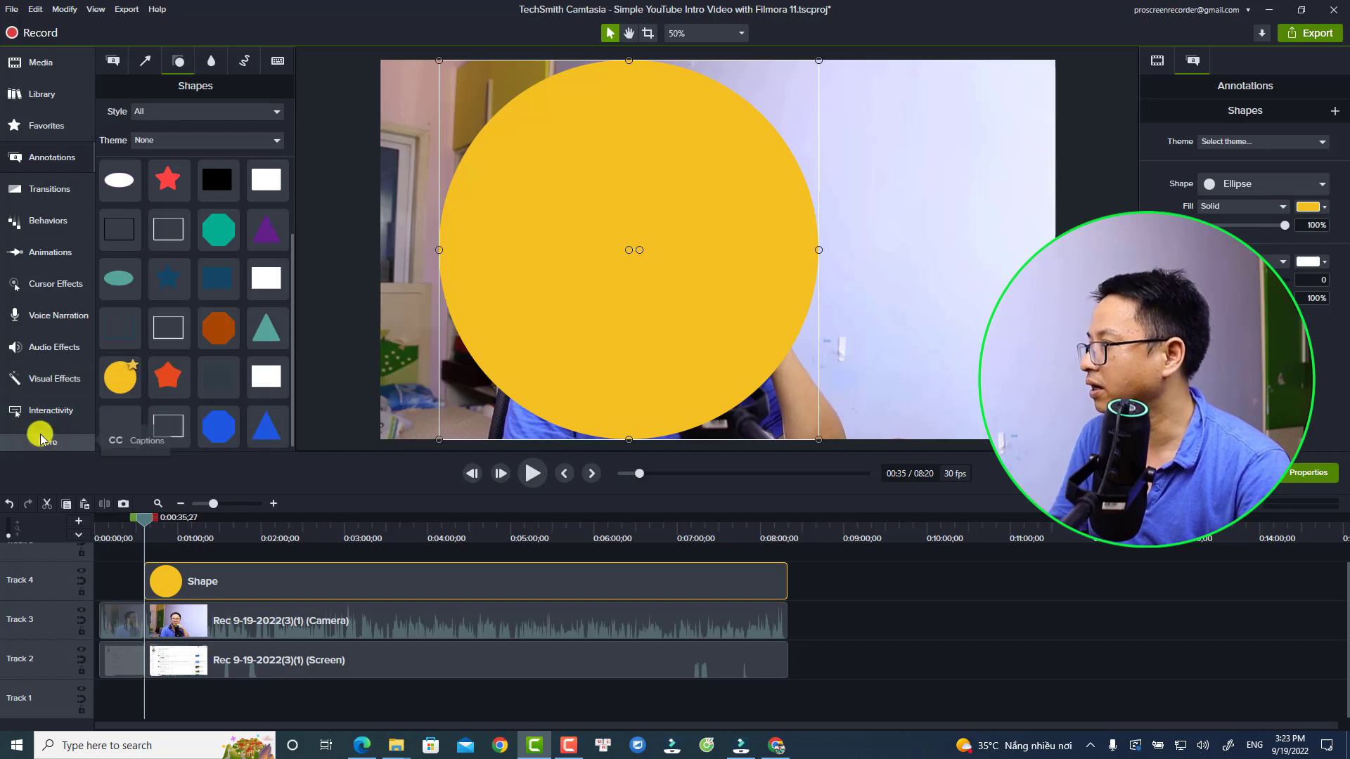
Apply Media Matte to the Shape clip and shift the round camera cutout slightly right.
click(35, 380)
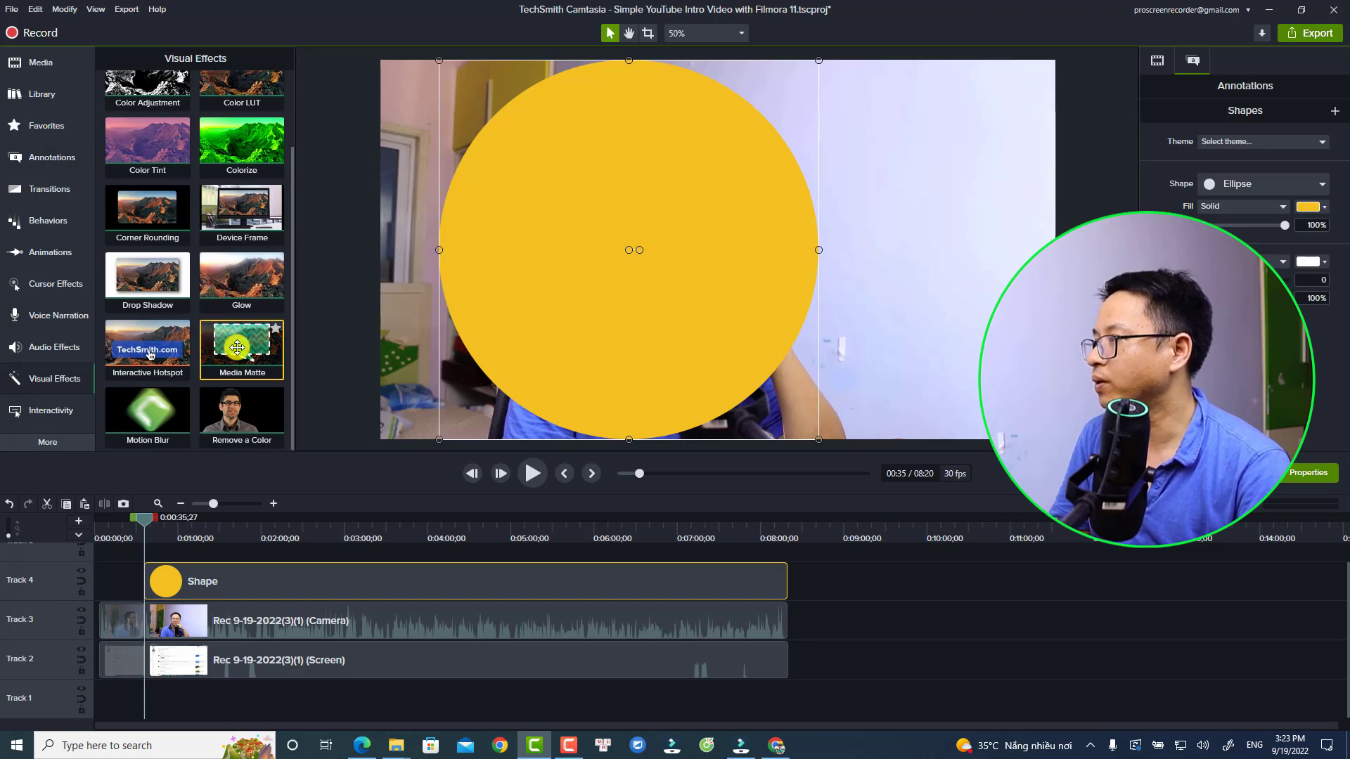
drag(237, 347, 195, 576)
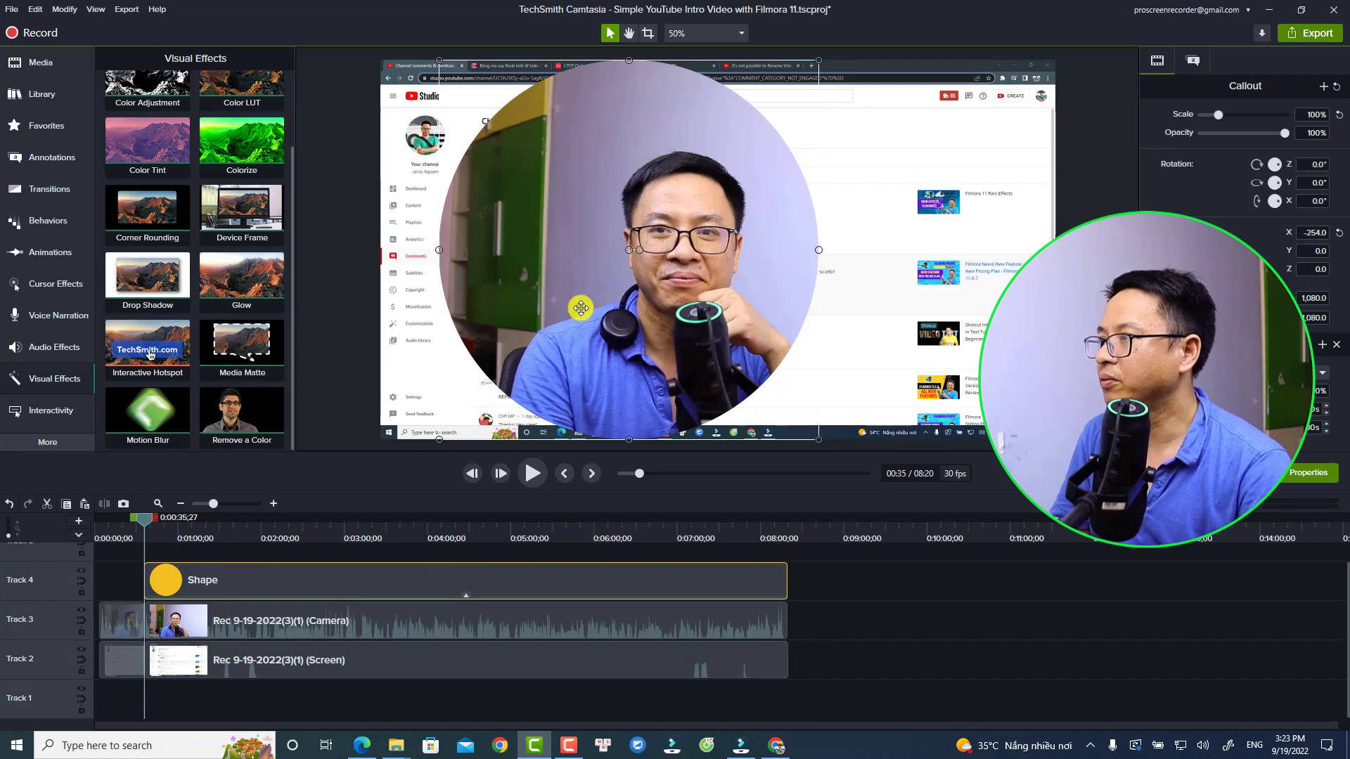
drag(581, 307, 680, 309)
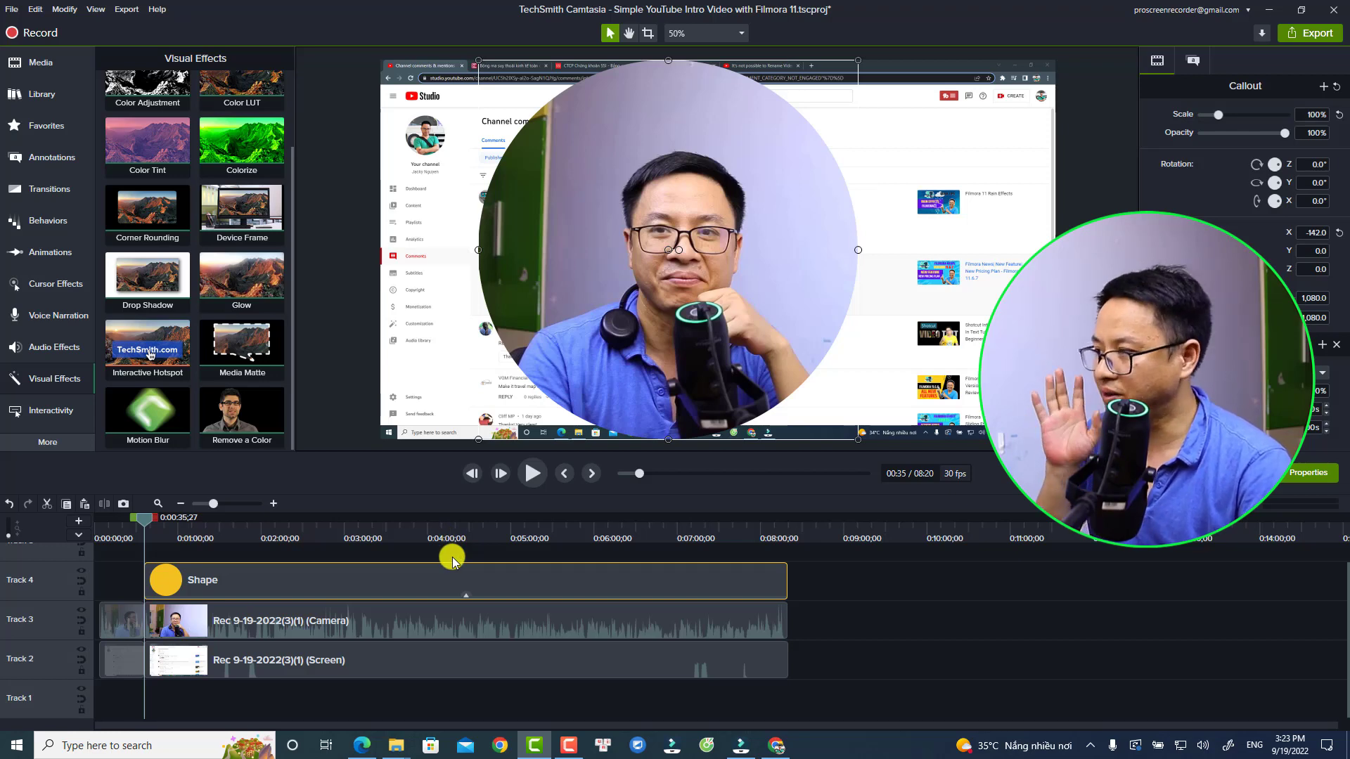
Copy and paste the Shape clip onto Track 5, aligned directly above the original.
right_click(270, 578)
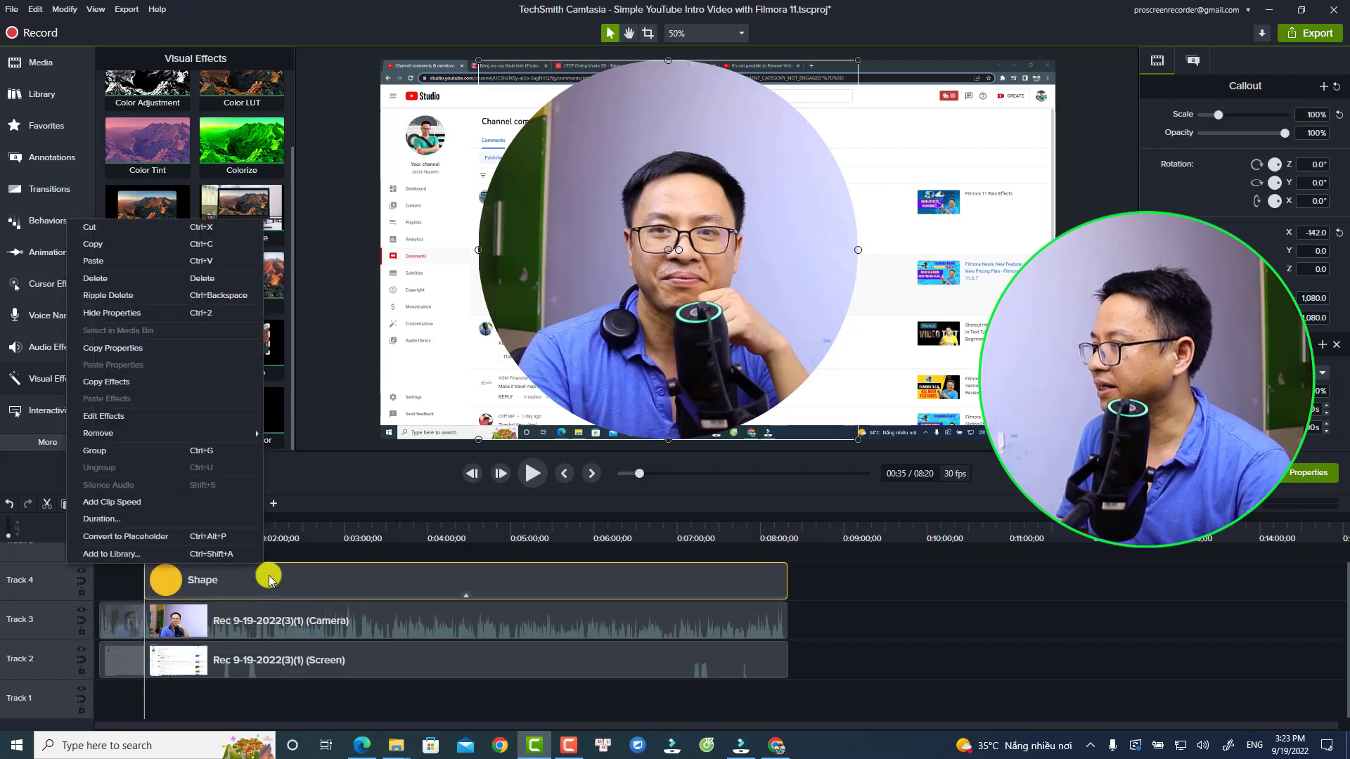
click(93, 244)
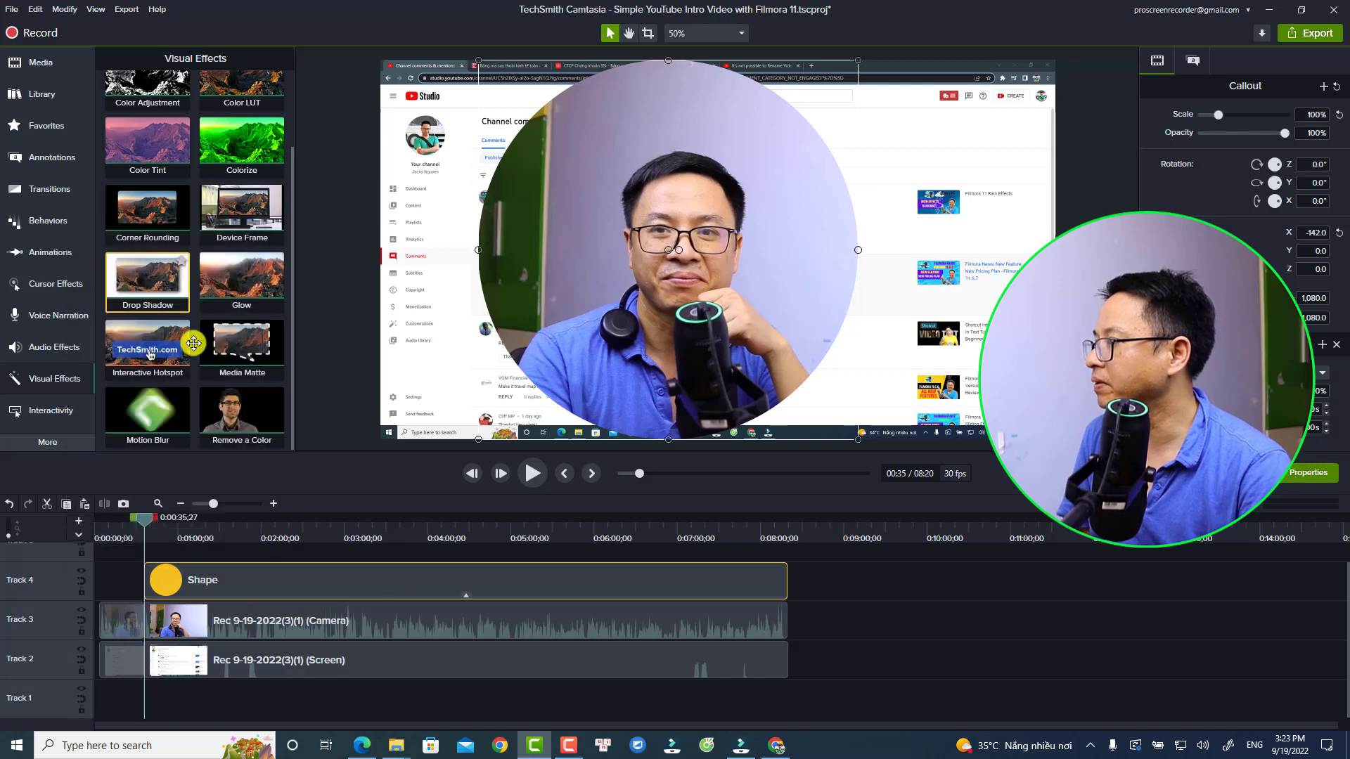
key(ctrl+v)
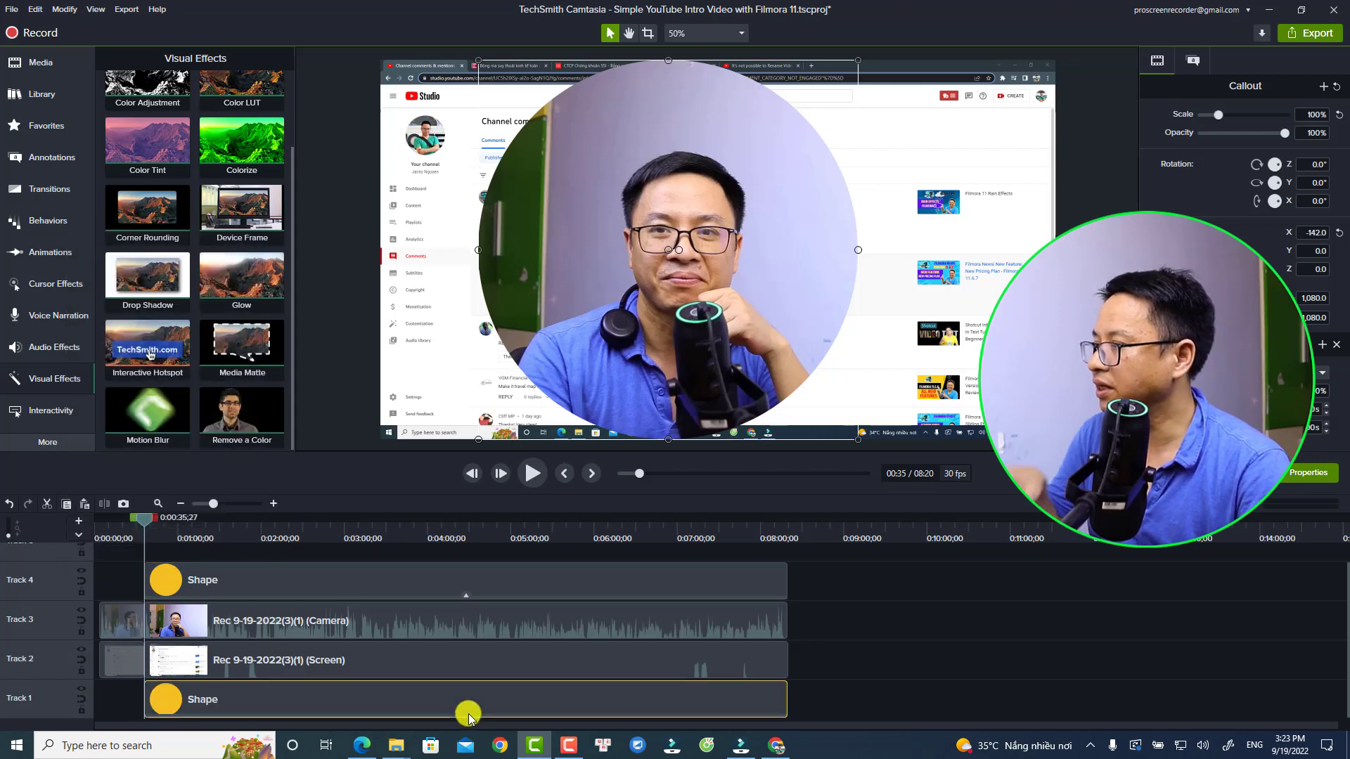
drag(311, 691, 295, 606)
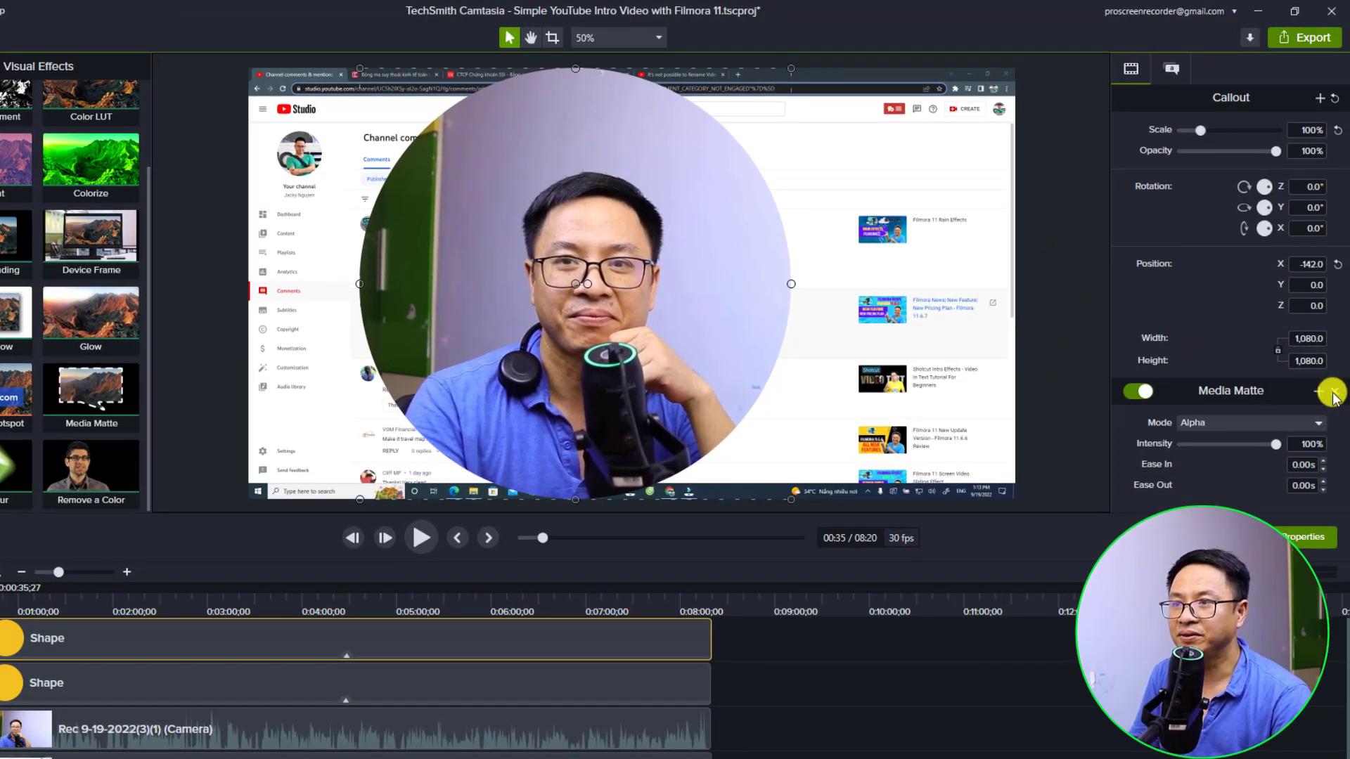
Remove Media Matte from the copied circle and set its fill opacity to 0%.
click(1334, 393)
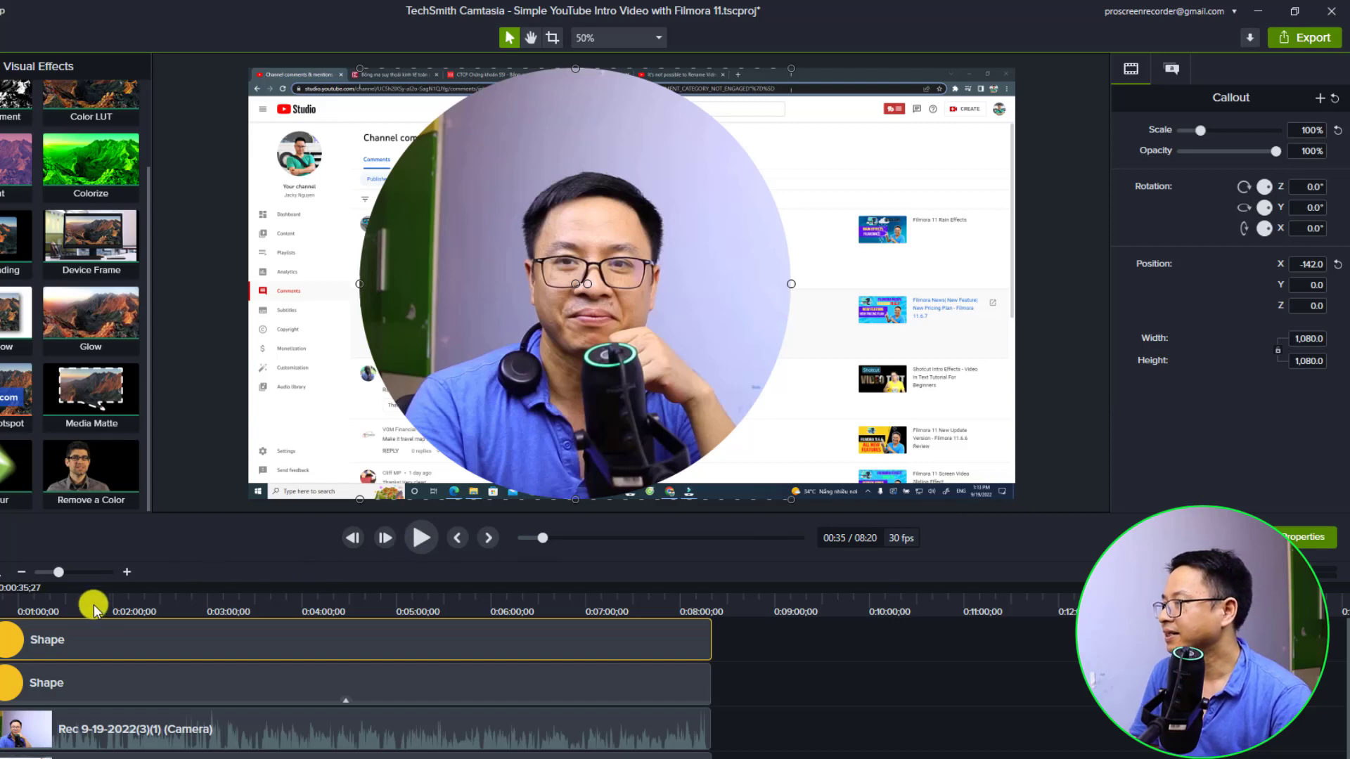
click(59, 603)
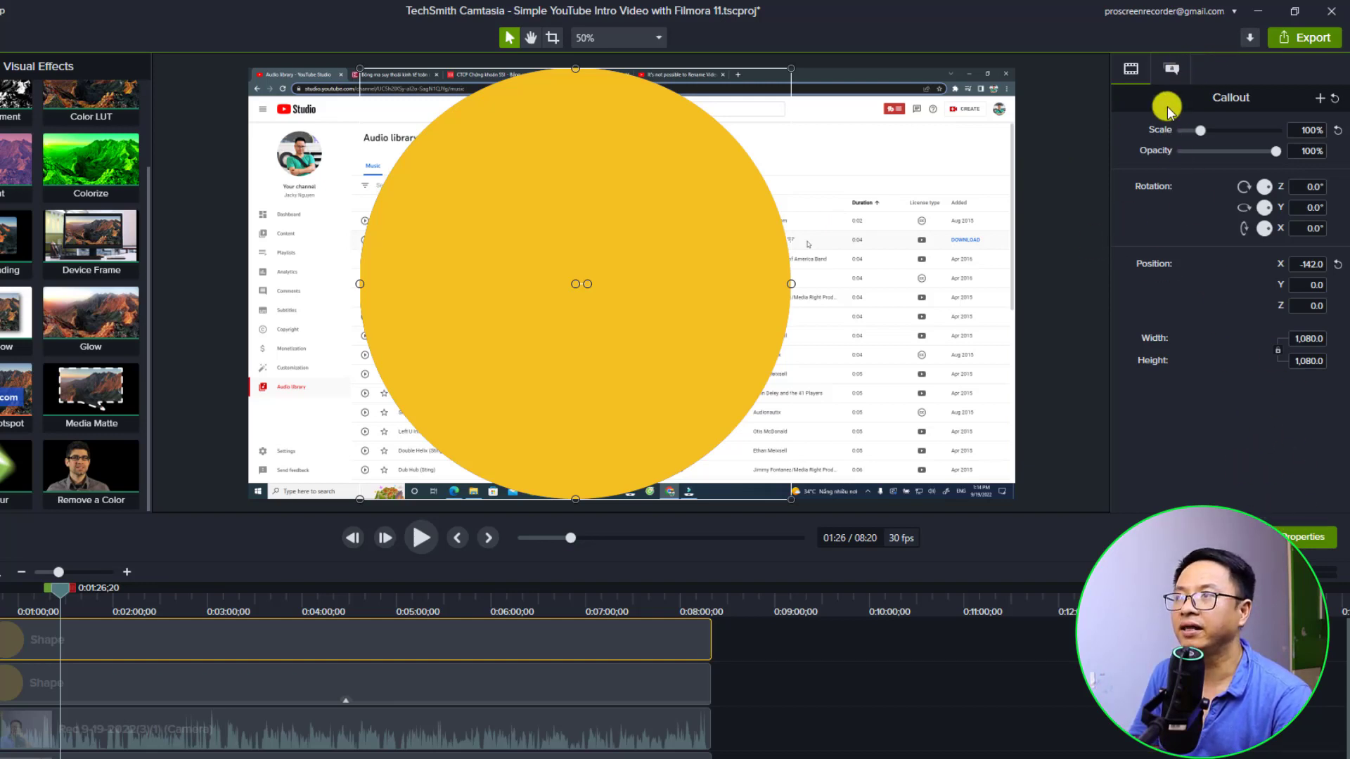
click(1171, 70)
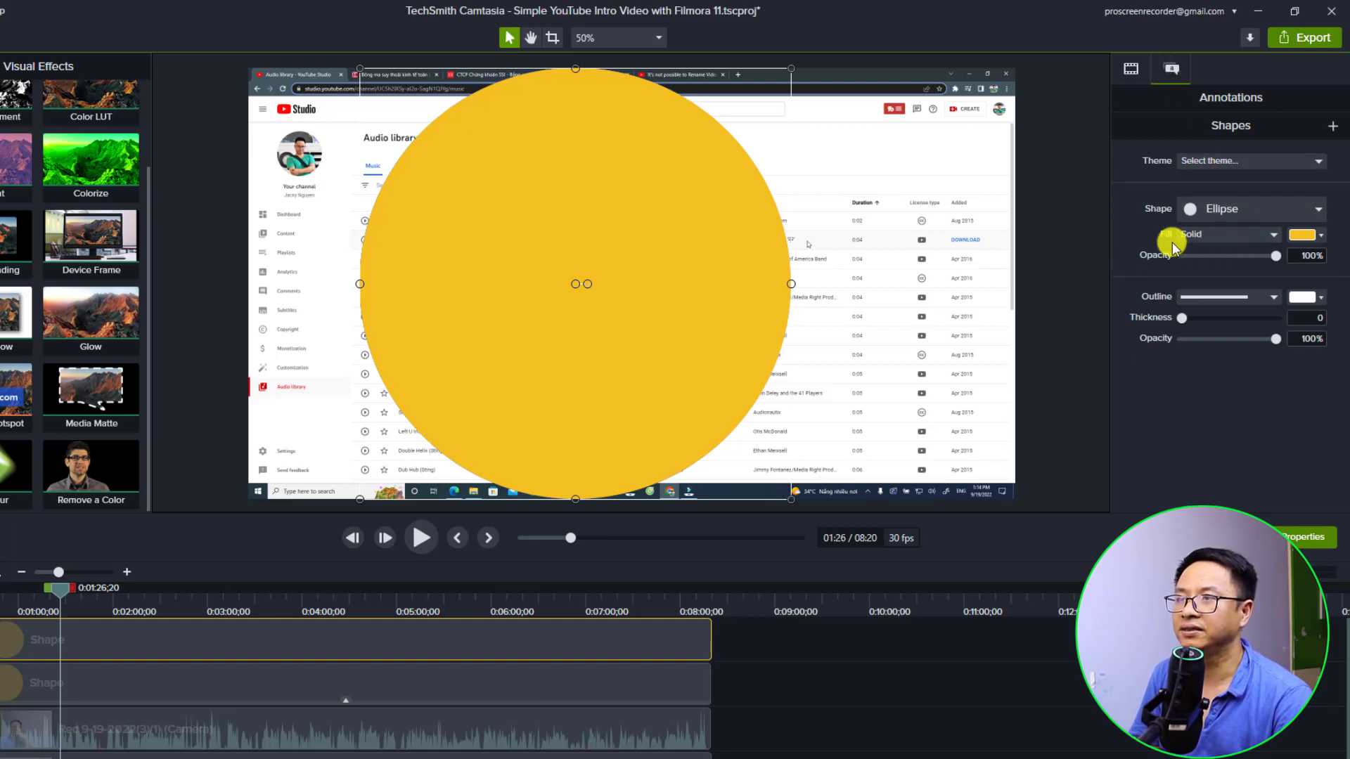
drag(1278, 255, 1170, 256)
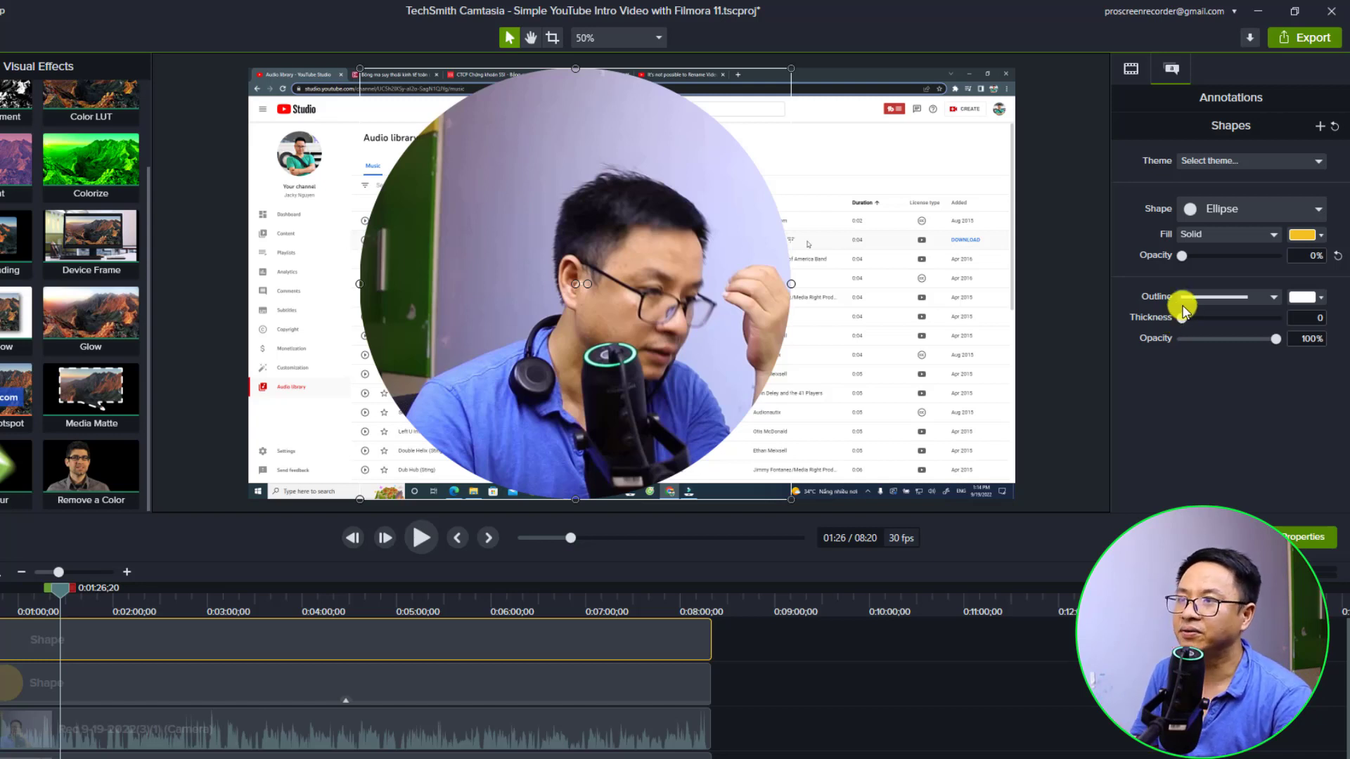
Give the copied circle a solid green outline with thickness 8.
click(1269, 300)
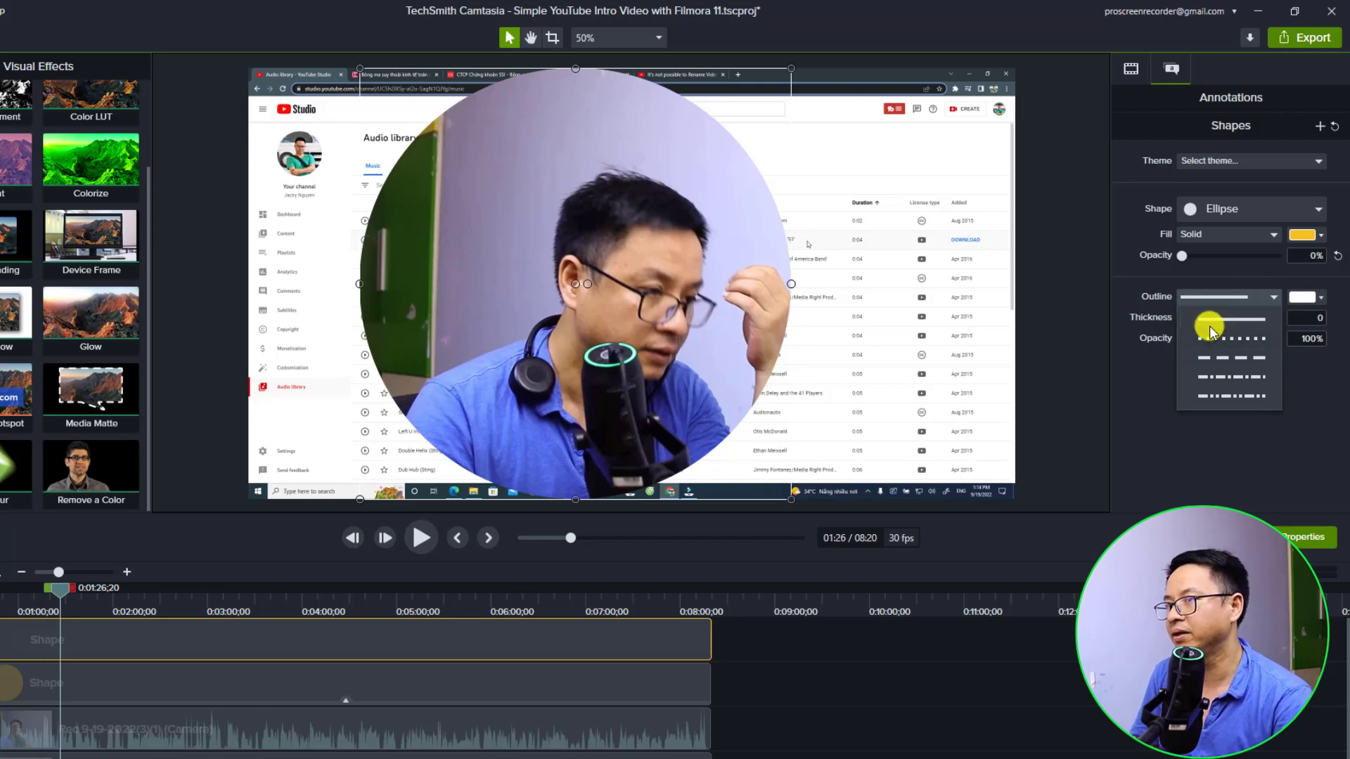
click(1208, 300)
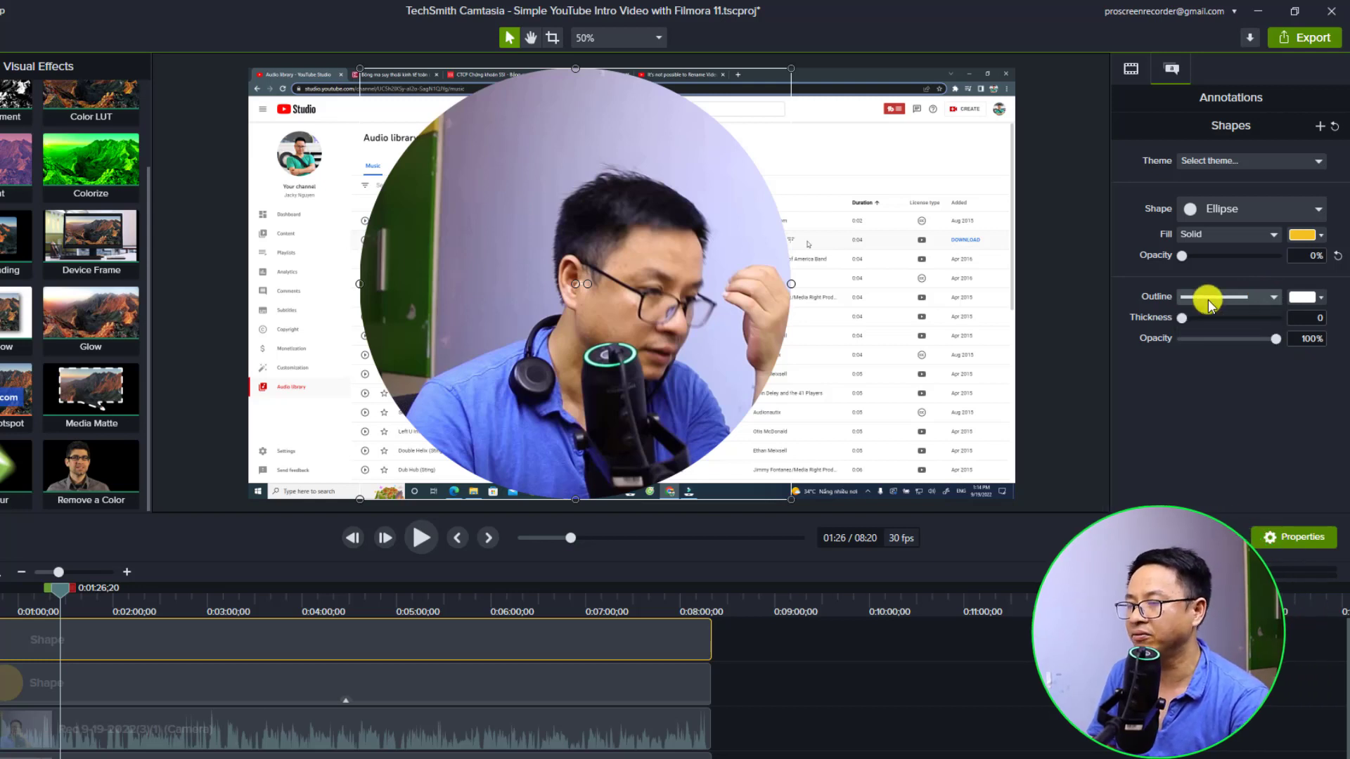
click(1321, 298)
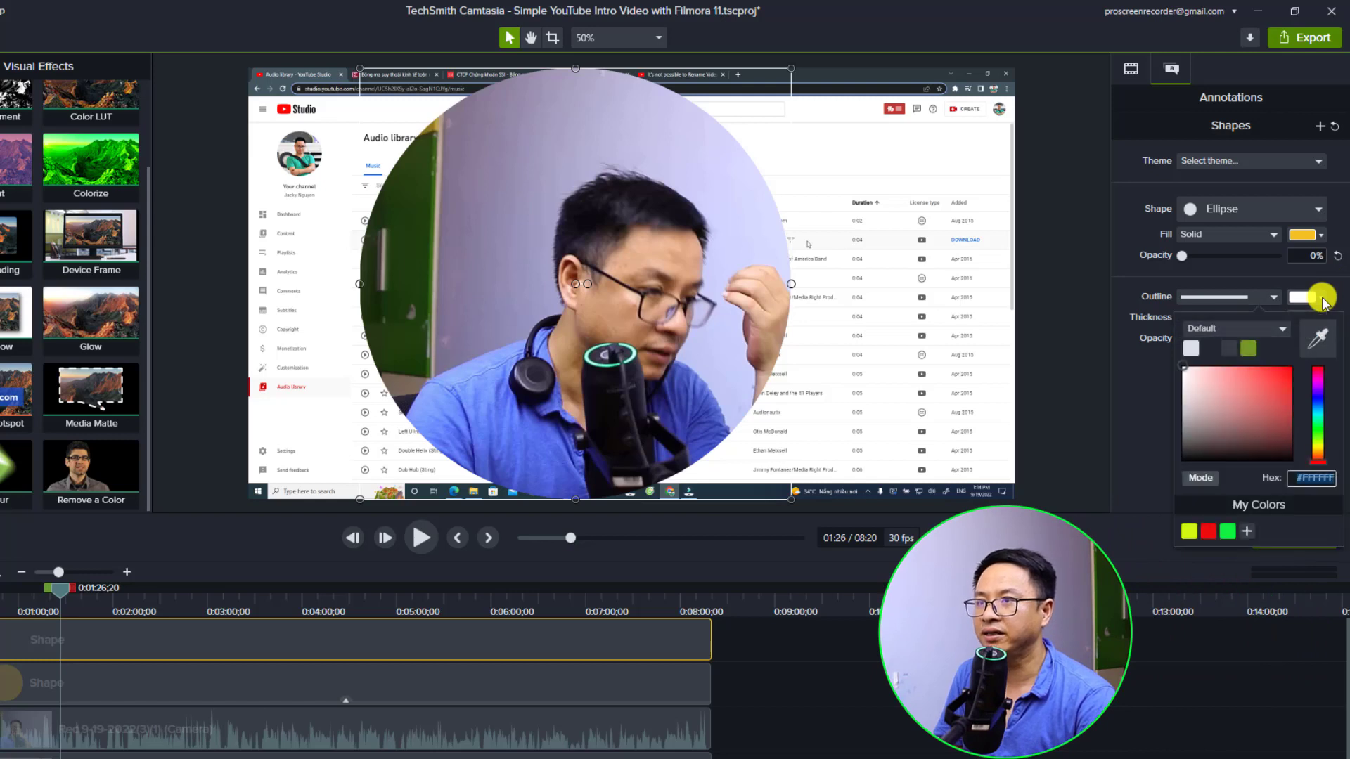
click(1227, 532)
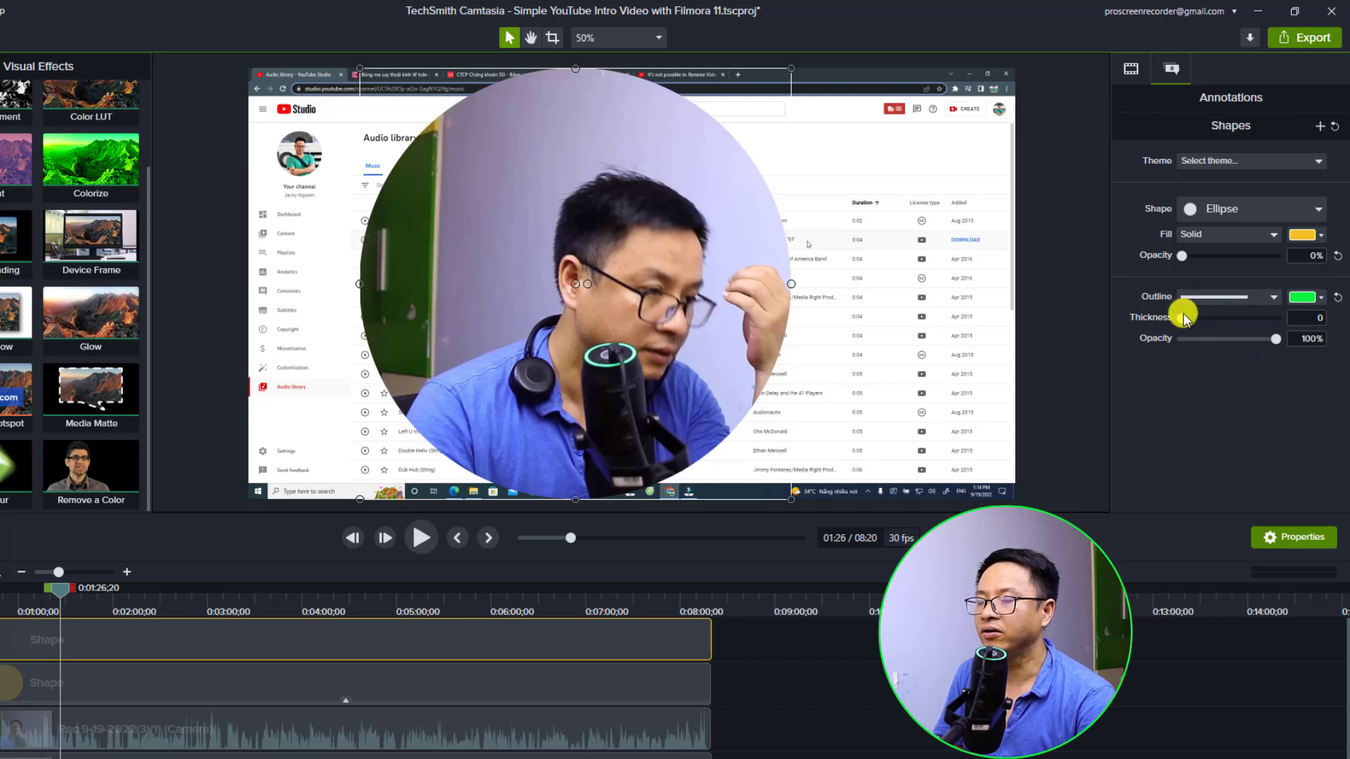
drag(1185, 317, 1192, 319)
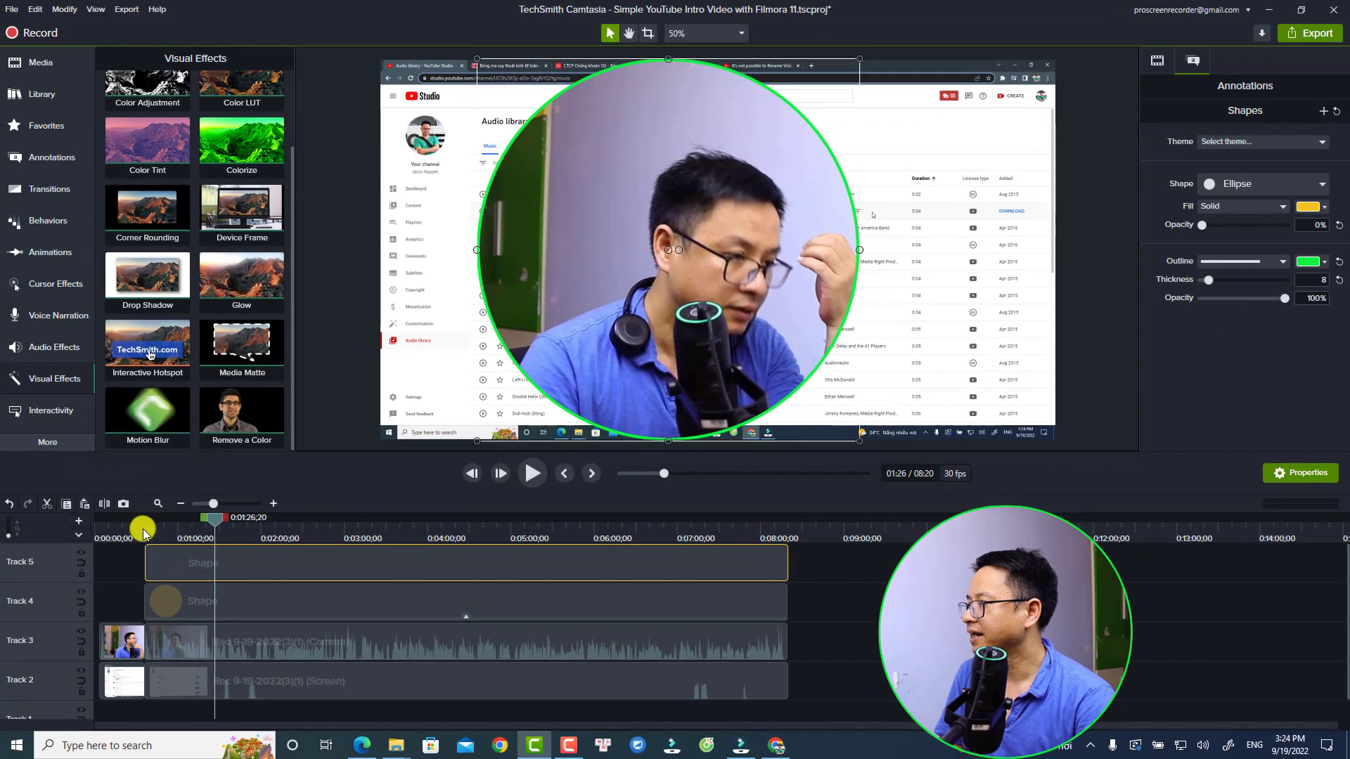
Preview from 0:00:33;29, then select both Shape clips and the Camera clip together.
click(141, 535)
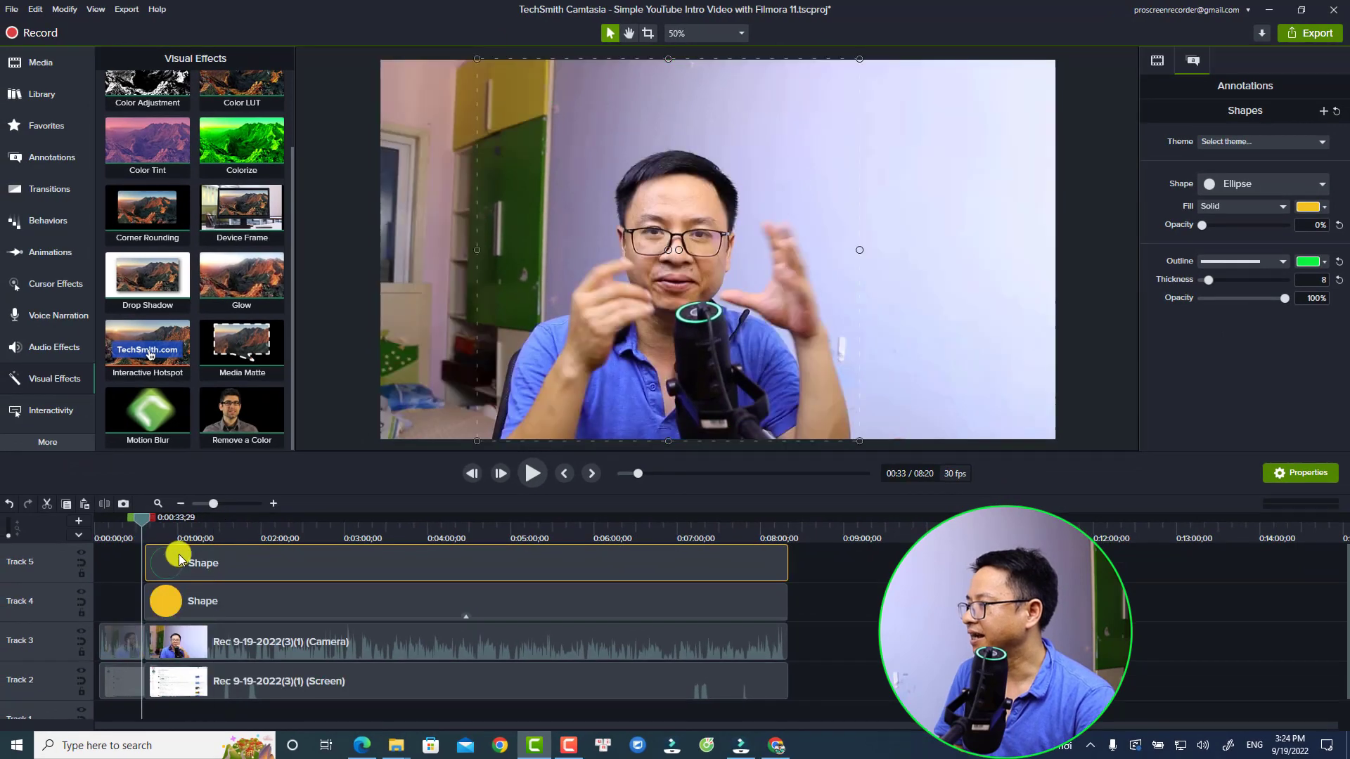
key(space)
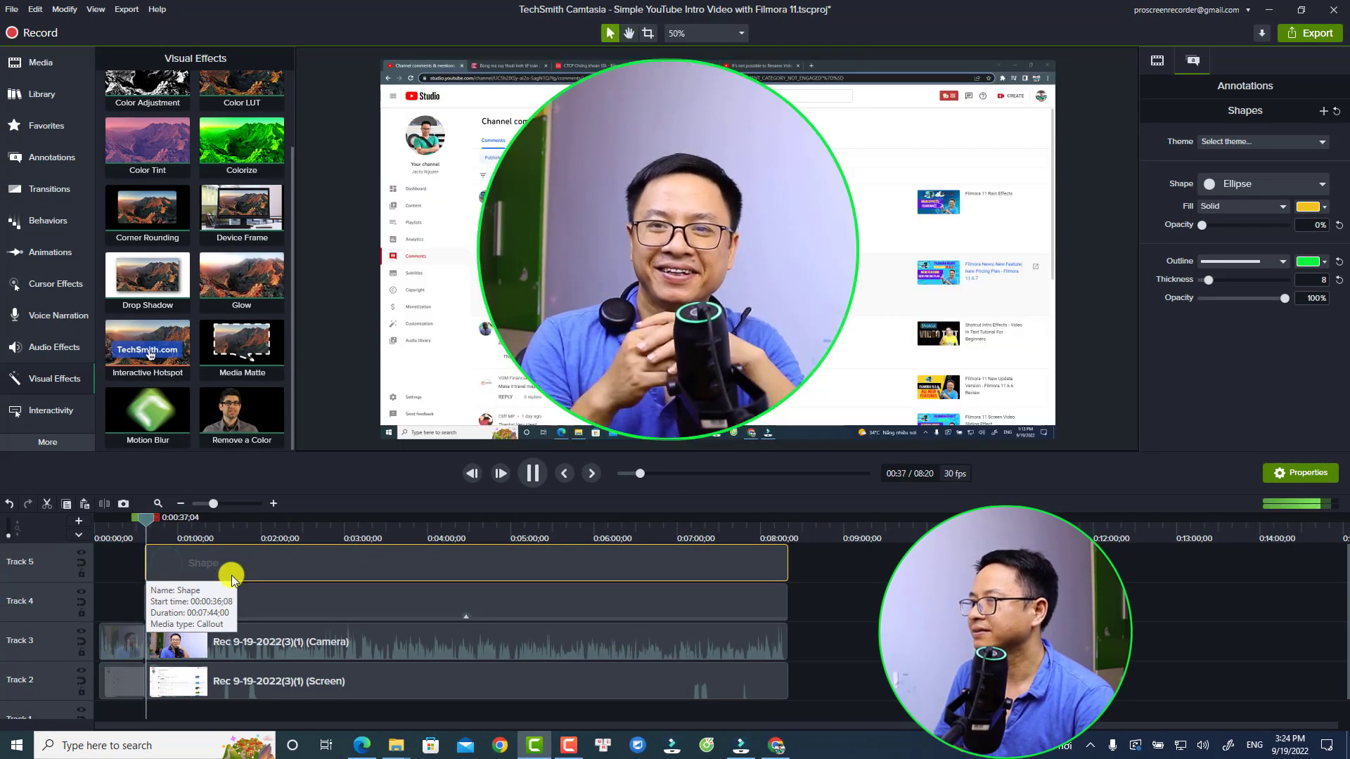
ctrl+click(276, 592)
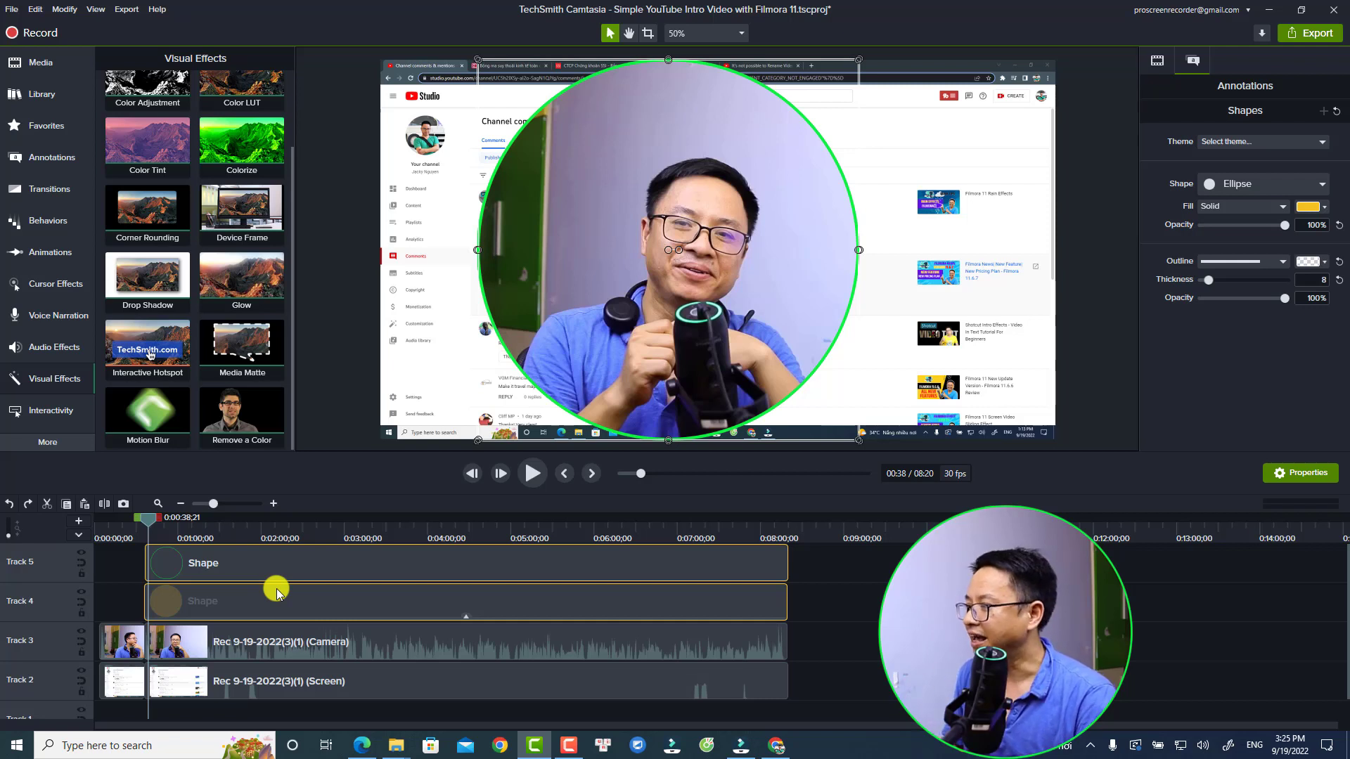
ctrl+click(269, 639)
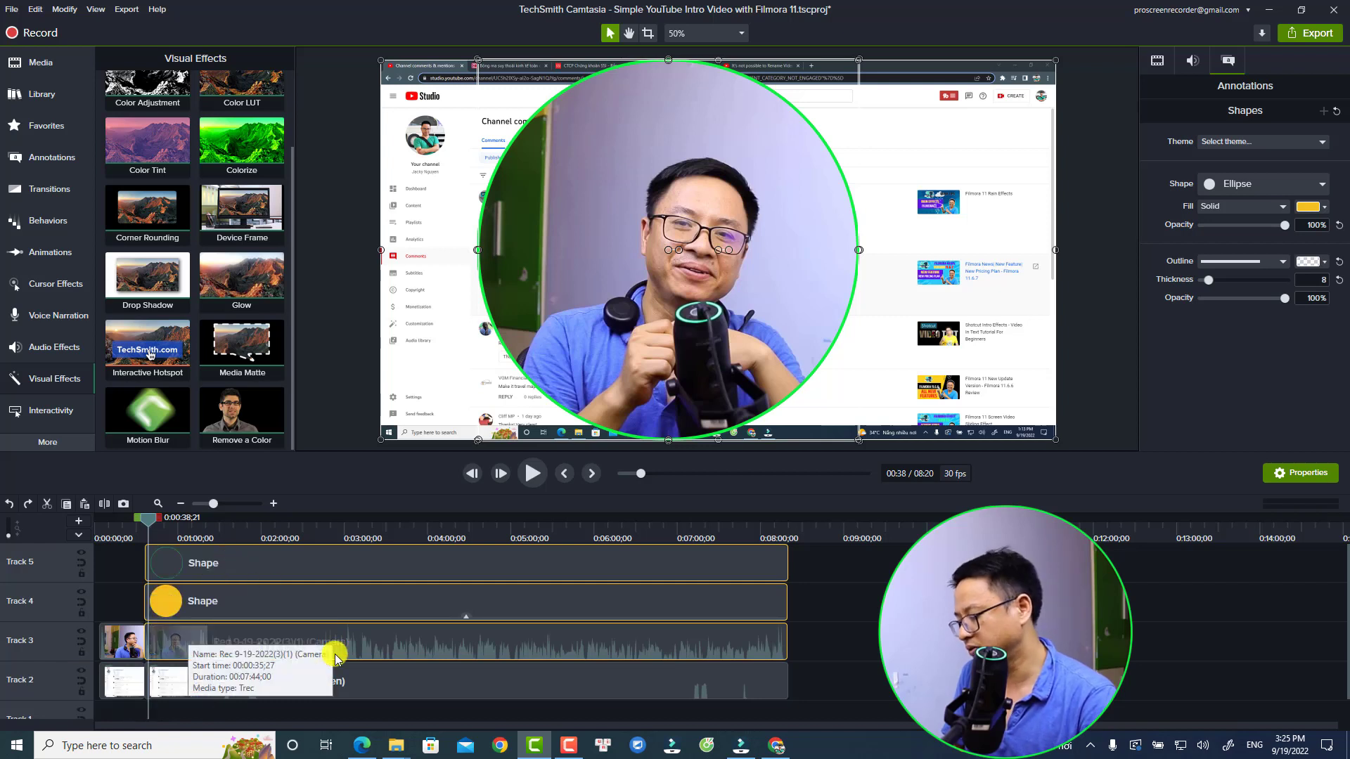
Group the circles and Camera clip into Group 4 and add an animation at 0:00:47;04.
key(ctrl+g)
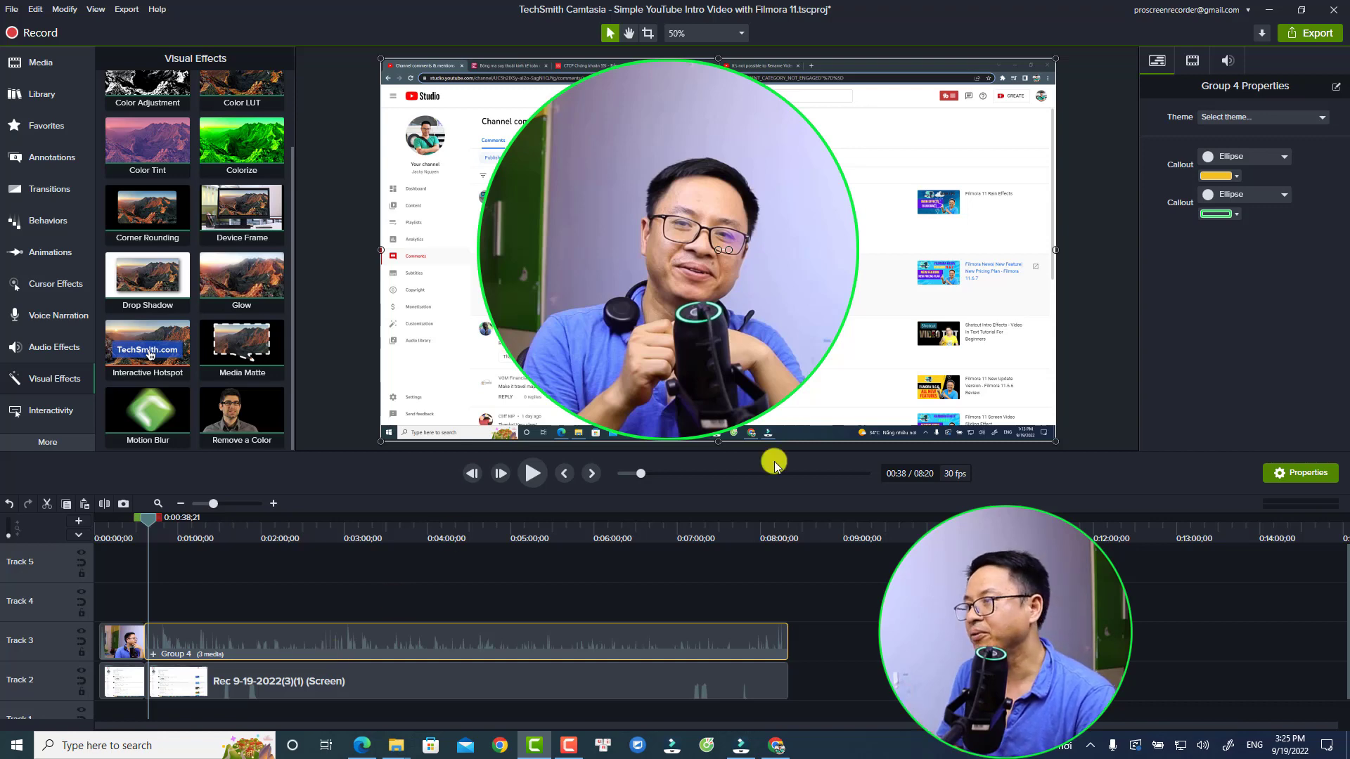
click(175, 539)
drag(176, 526, 161, 524)
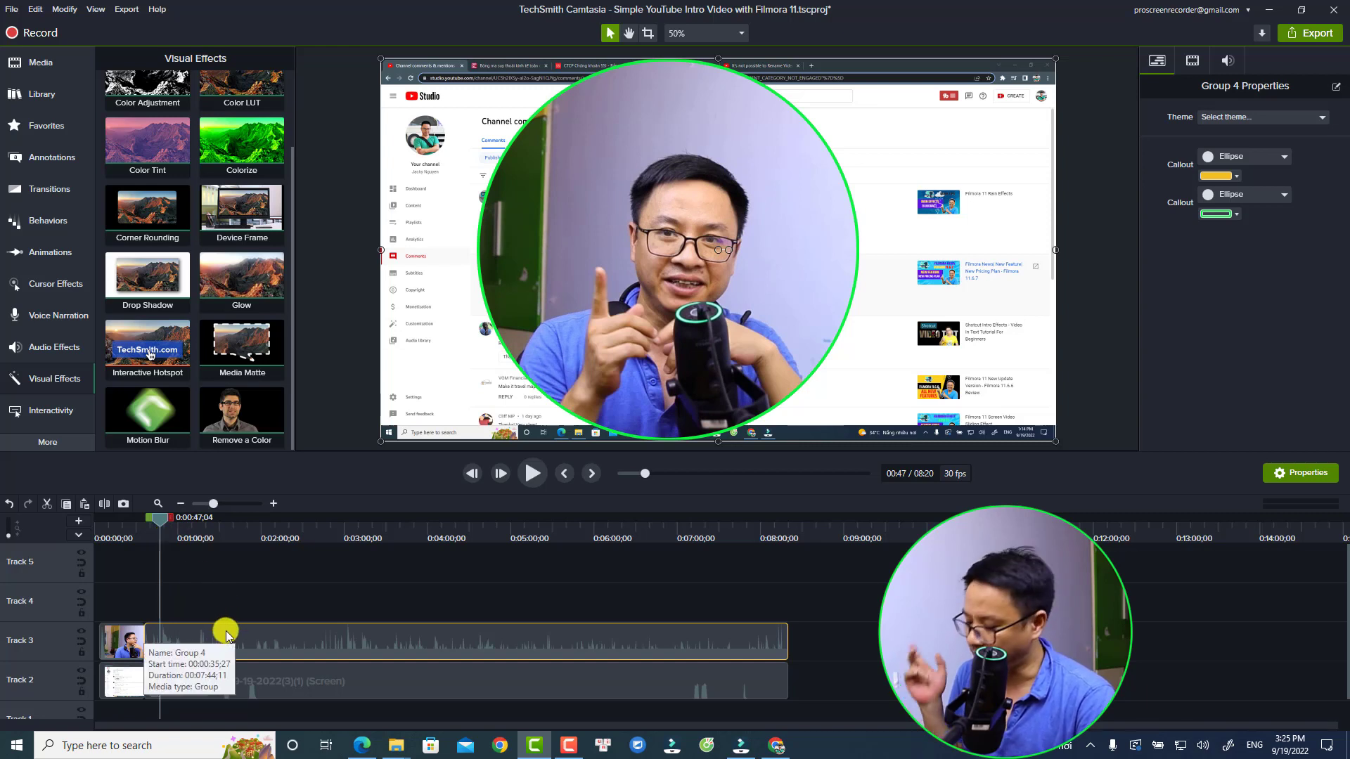
key(shift+a)
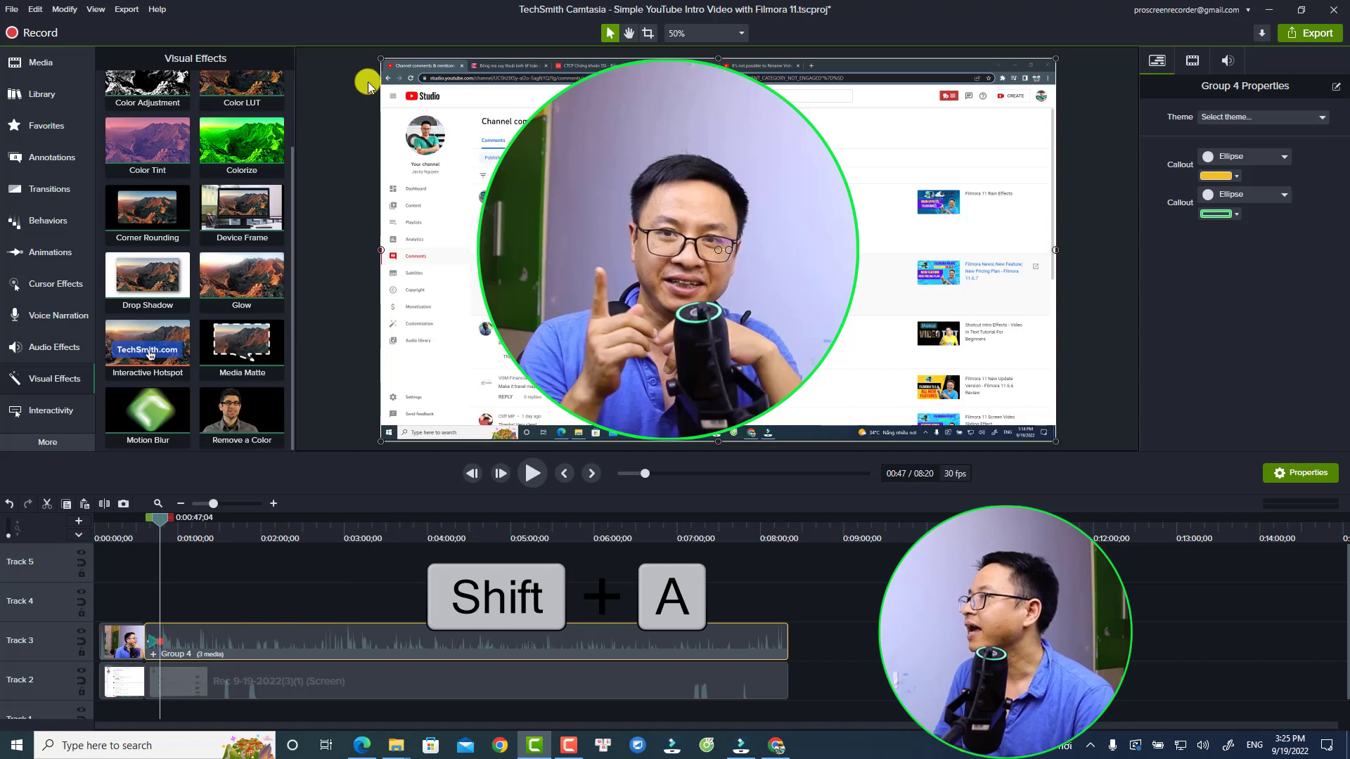
Shrink the group into the bottom-right corner and play back the animation.
drag(389, 75, 838, 324)
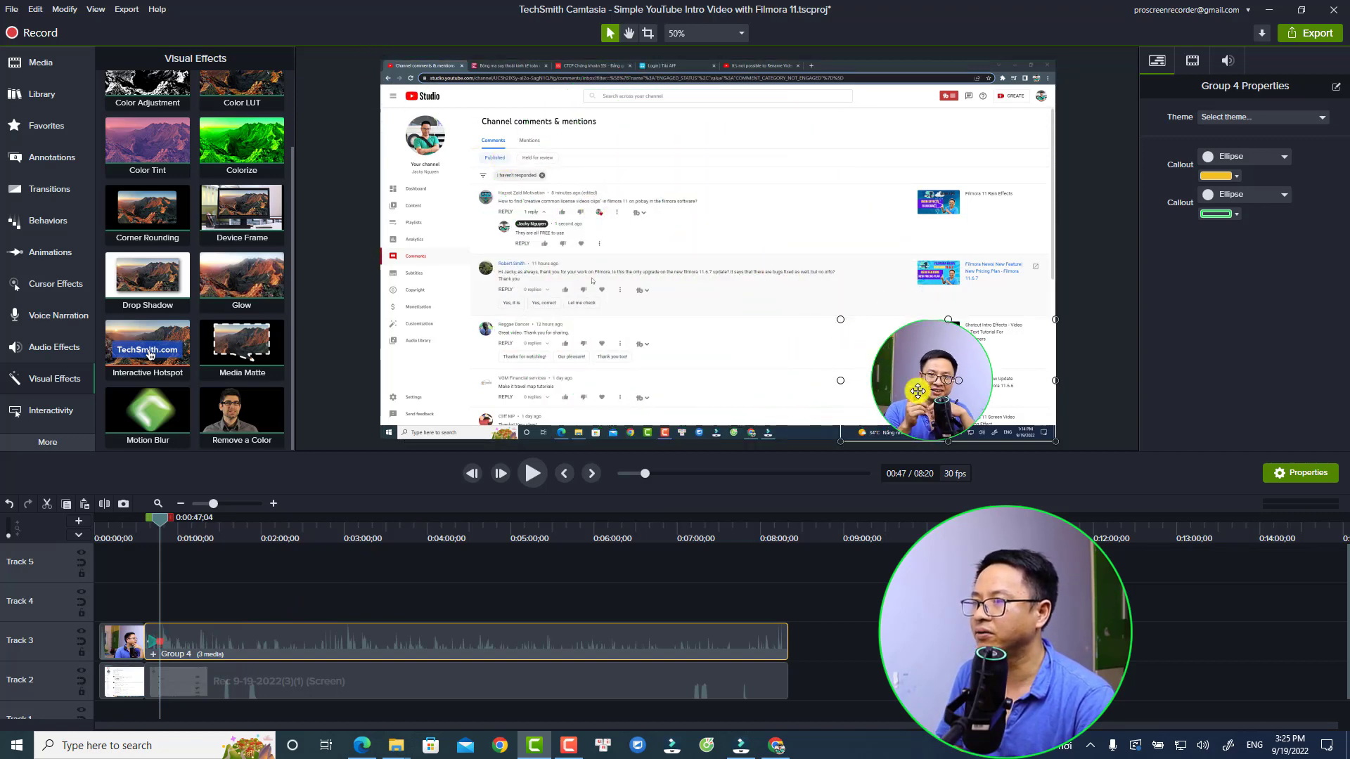
drag(921, 391, 970, 392)
drag(158, 520, 146, 521)
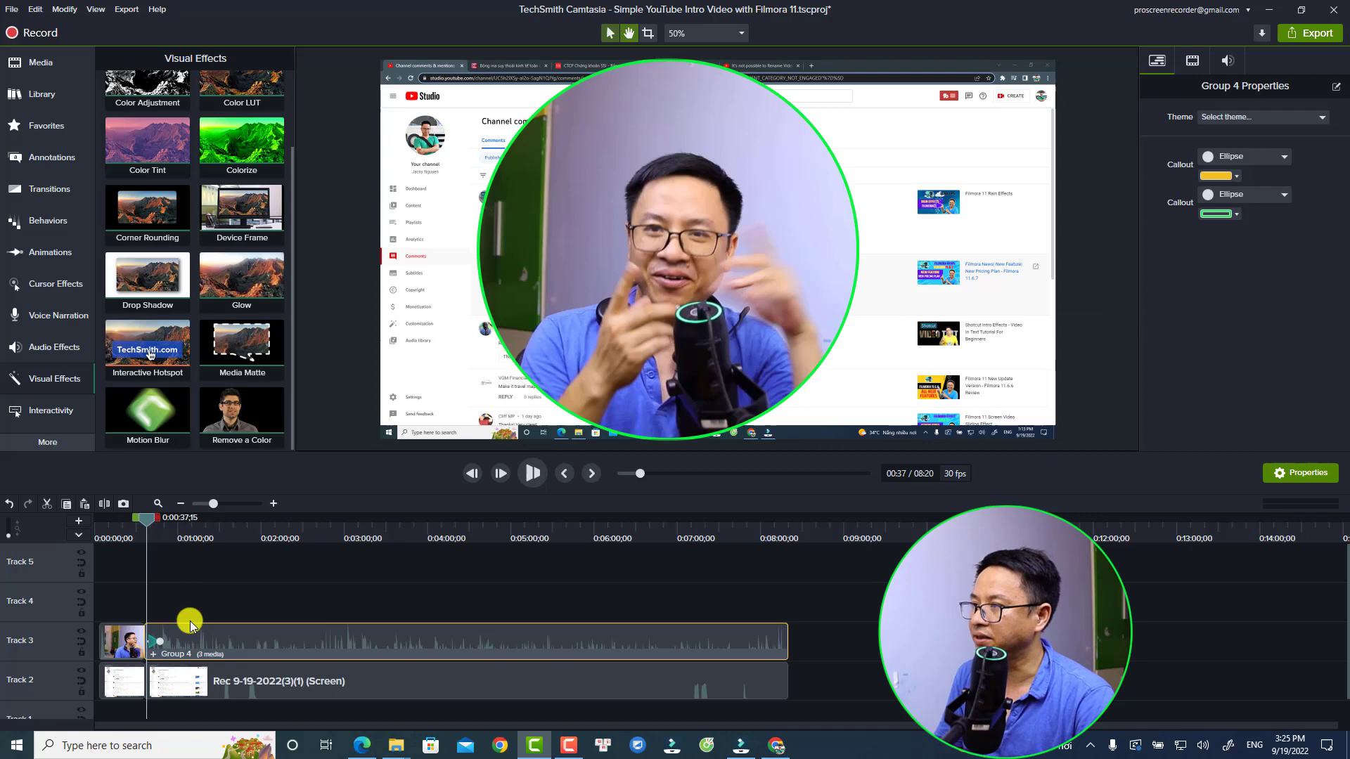
key(space)
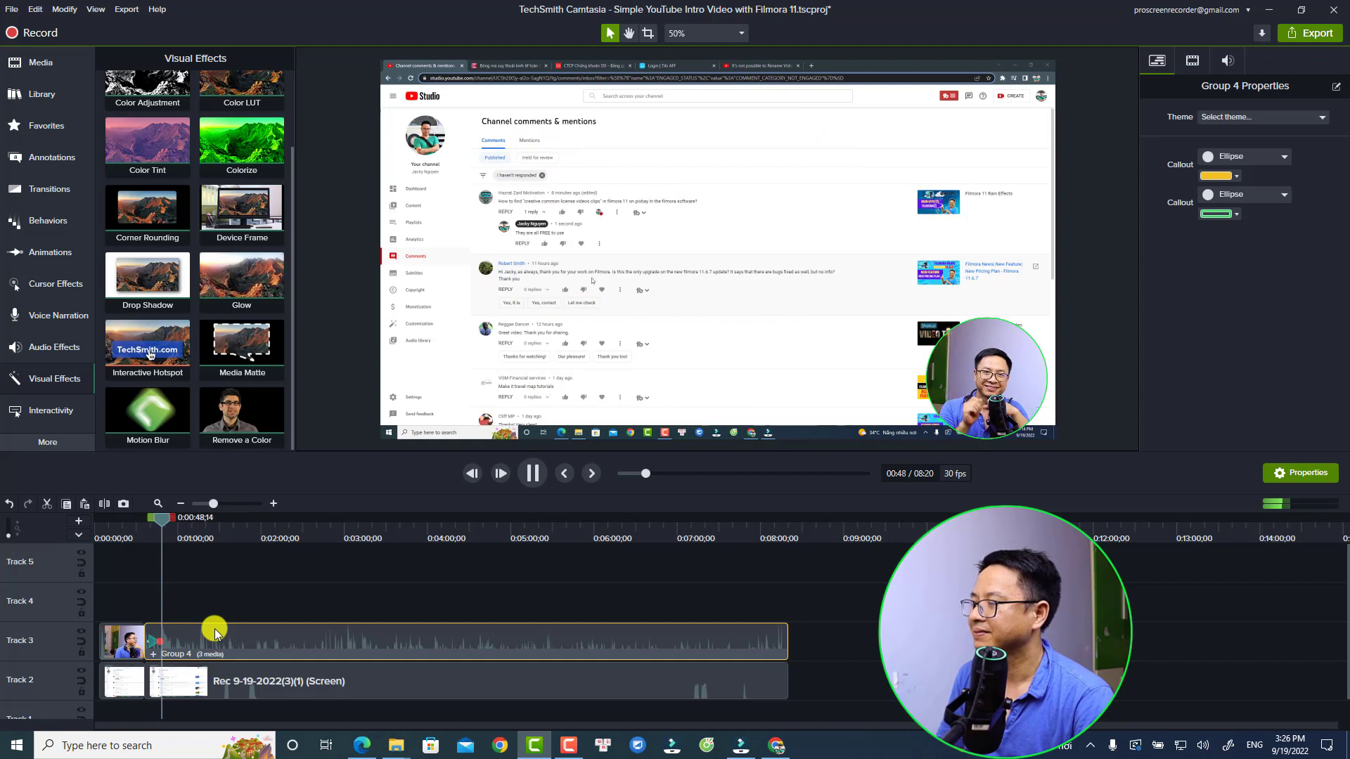
key(space)
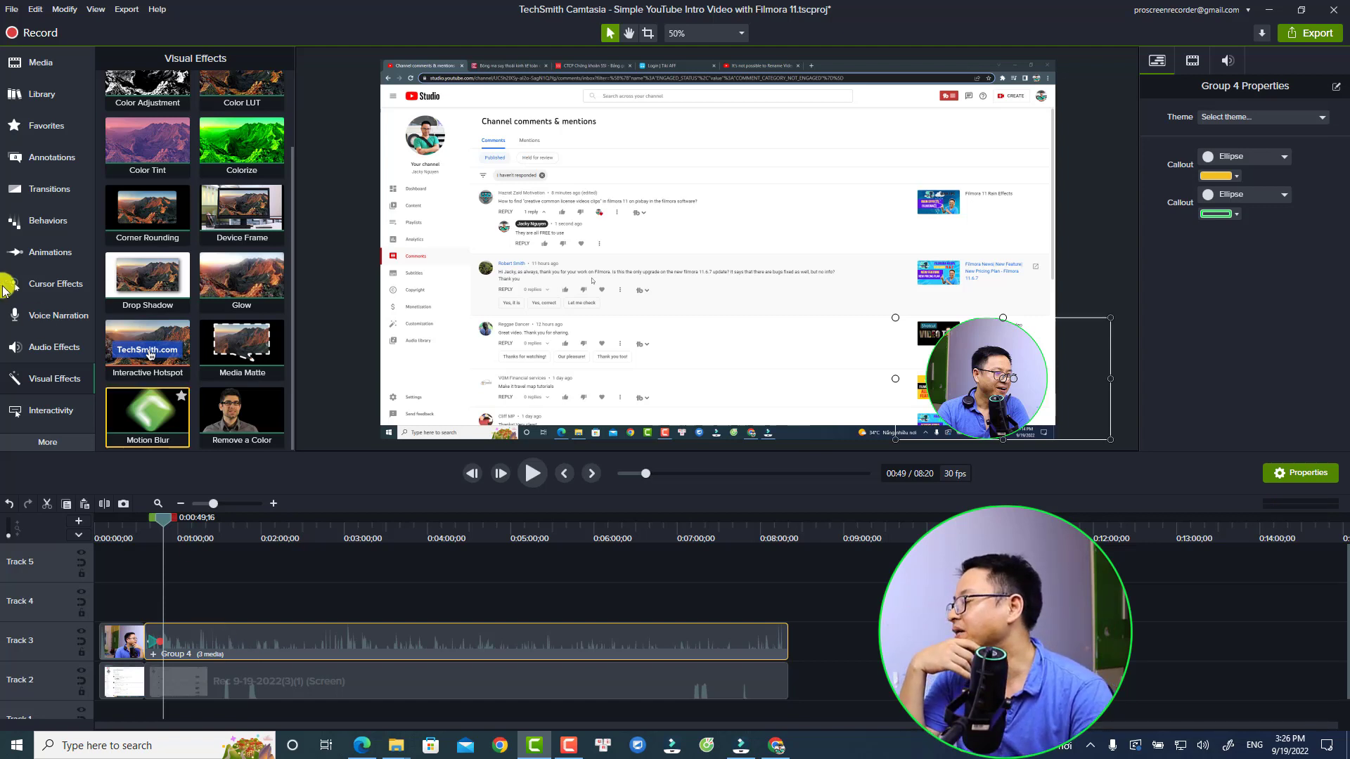
drag(147, 281, 289, 193)
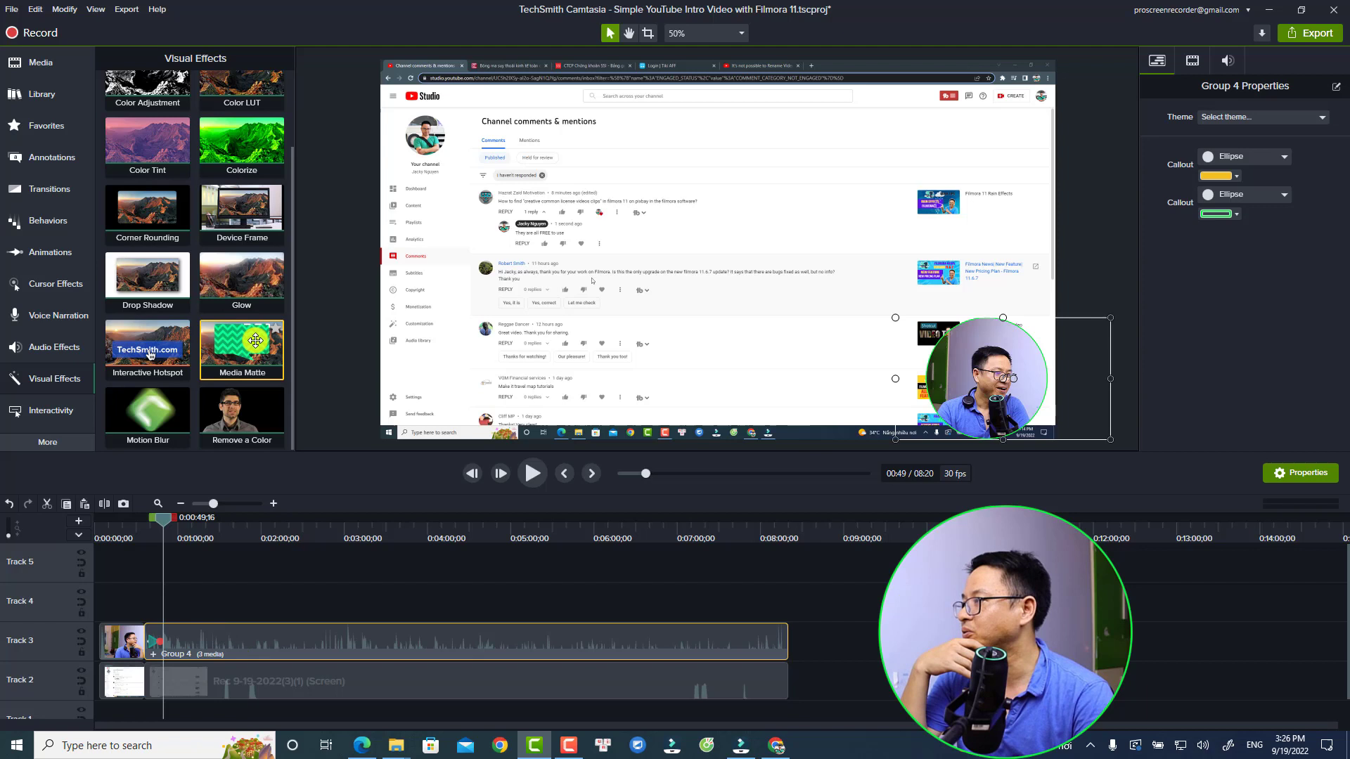